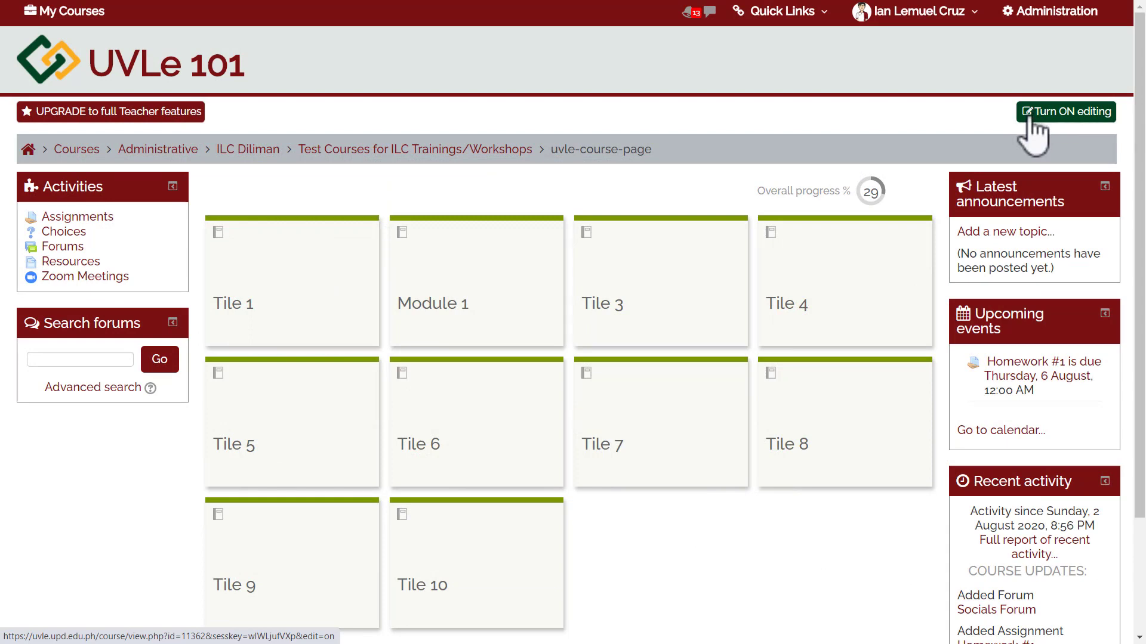
Step: Turn on editing for the course page and scroll to the Module 1 activities
left_click(1028, 119)
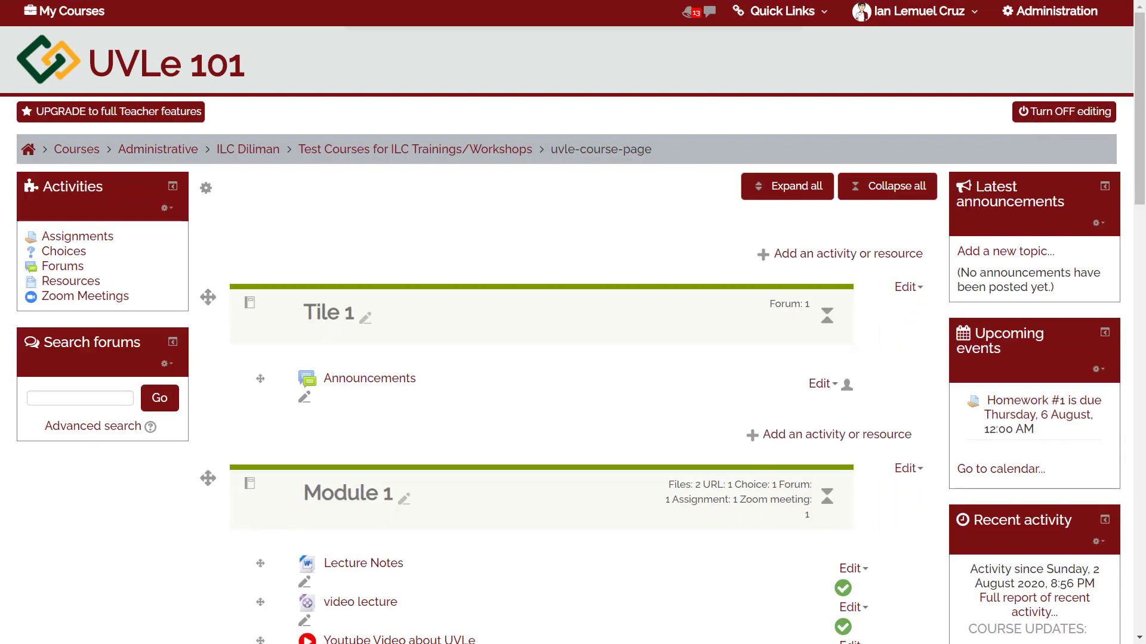
scroll(573, 328, "down", 2)
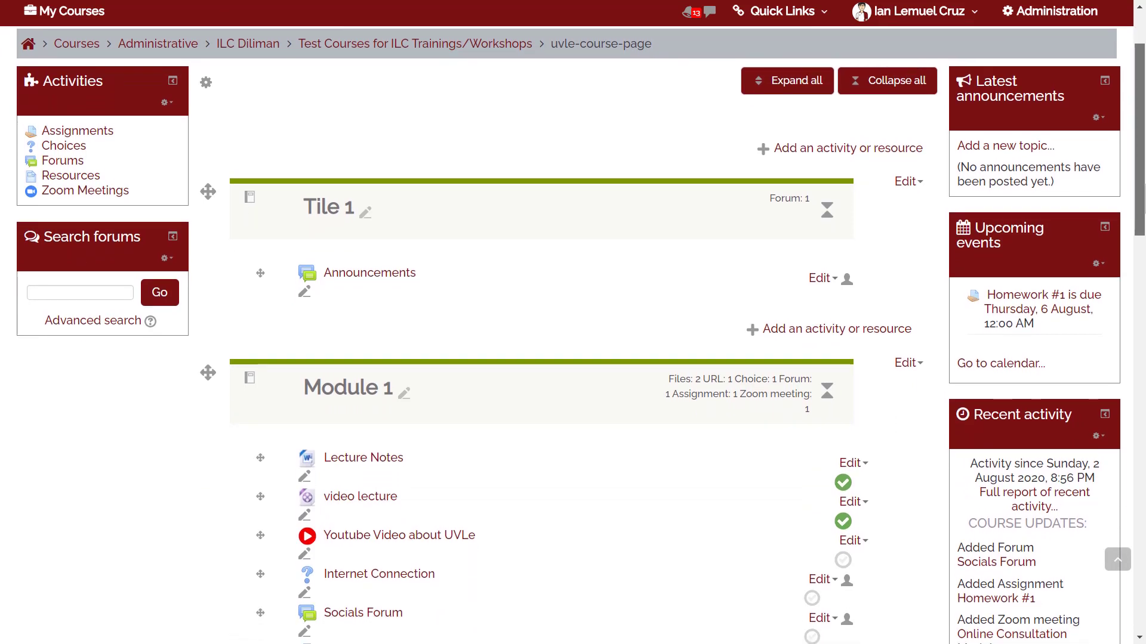
scroll(572, 334, "down", 3)
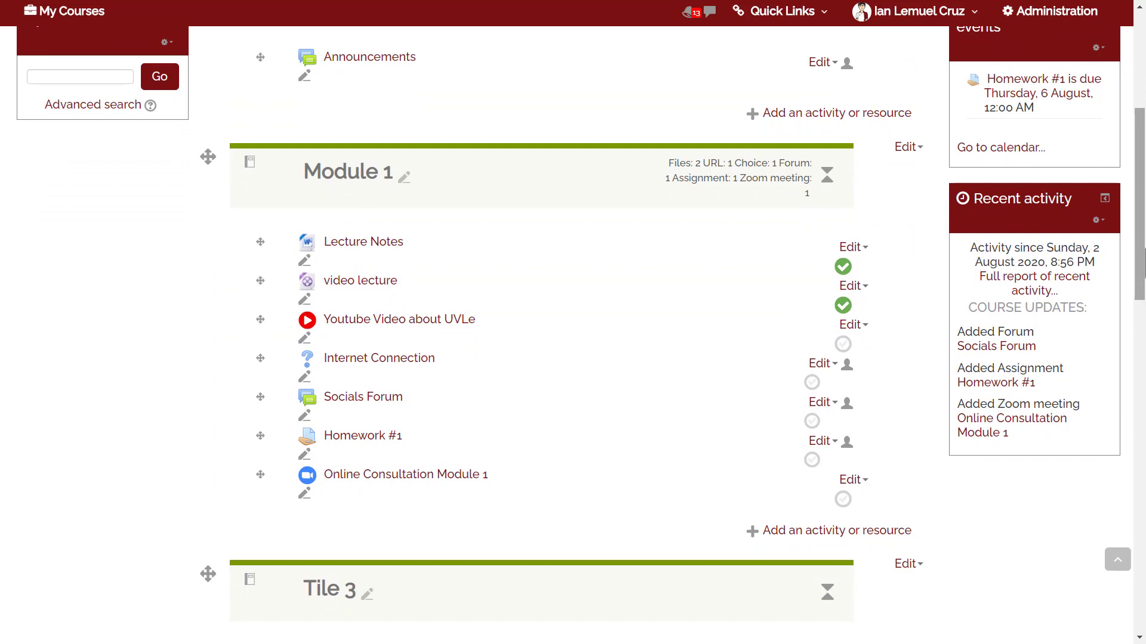
scroll(573, 334, "down", 2)
scroll(573, 334, "up", 1)
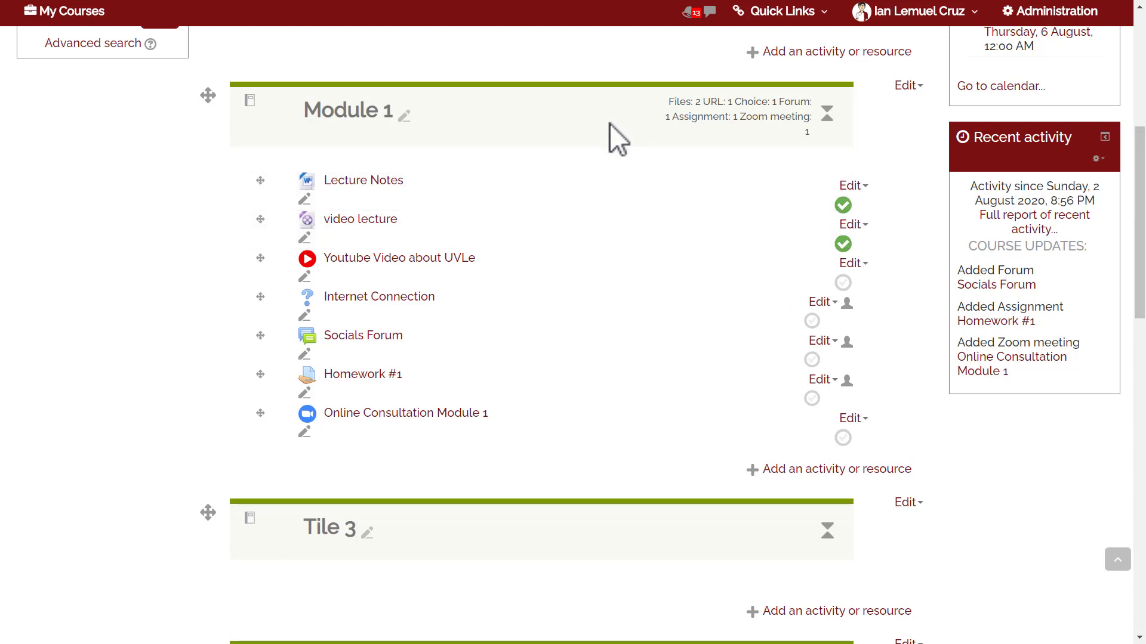
Step: Add a new Quiz activity to the Module 1 section
left_click(793, 472)
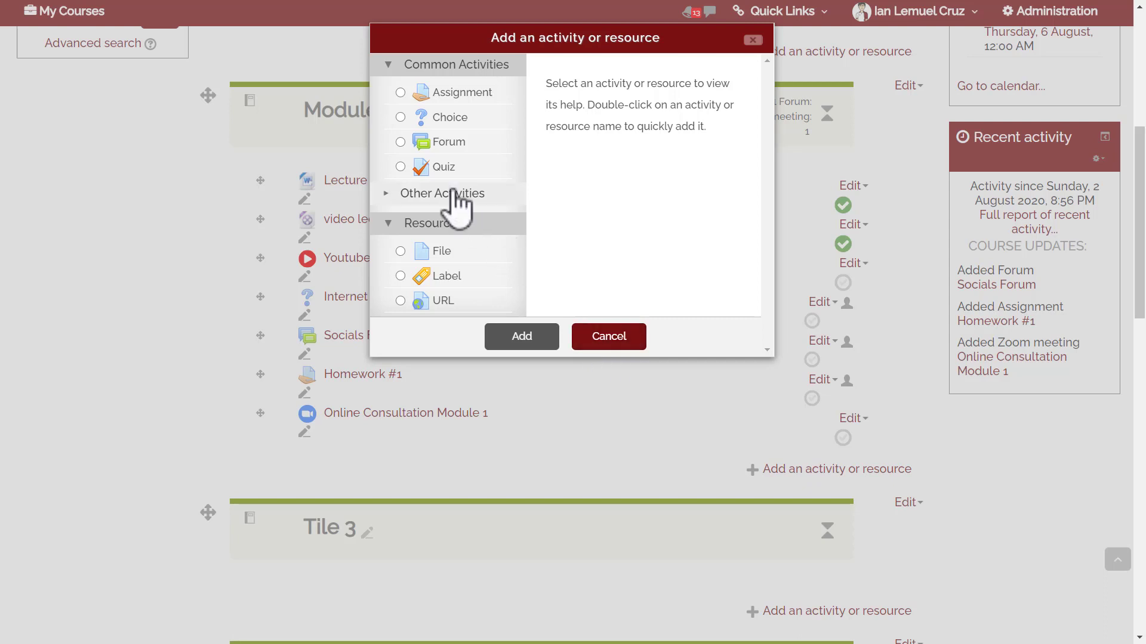
left_click(444, 168)
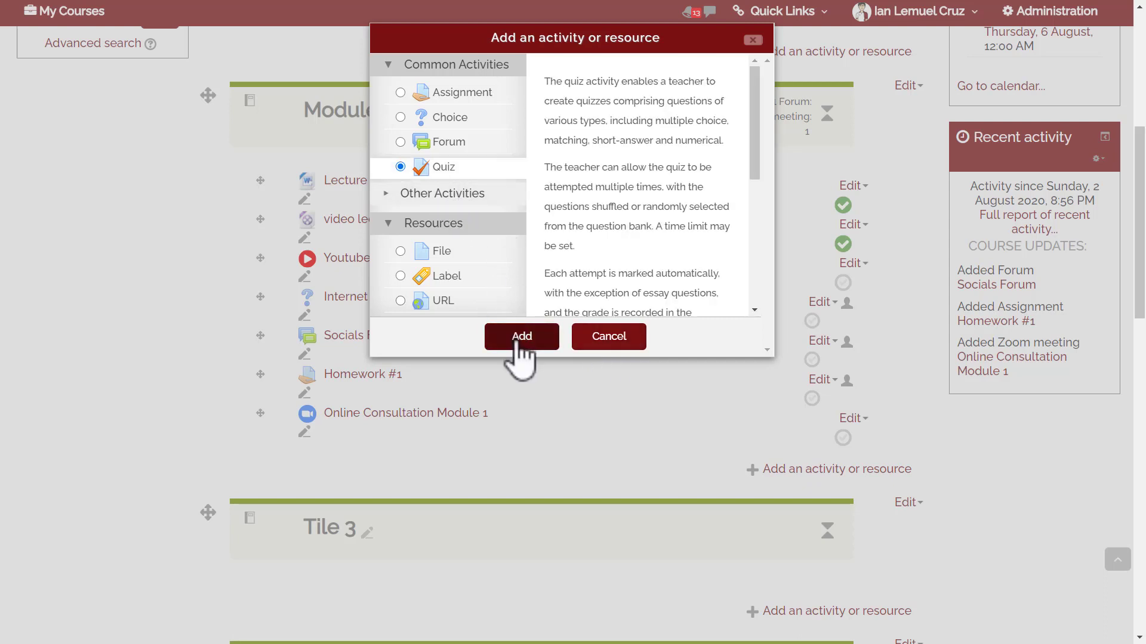
left_click(520, 350)
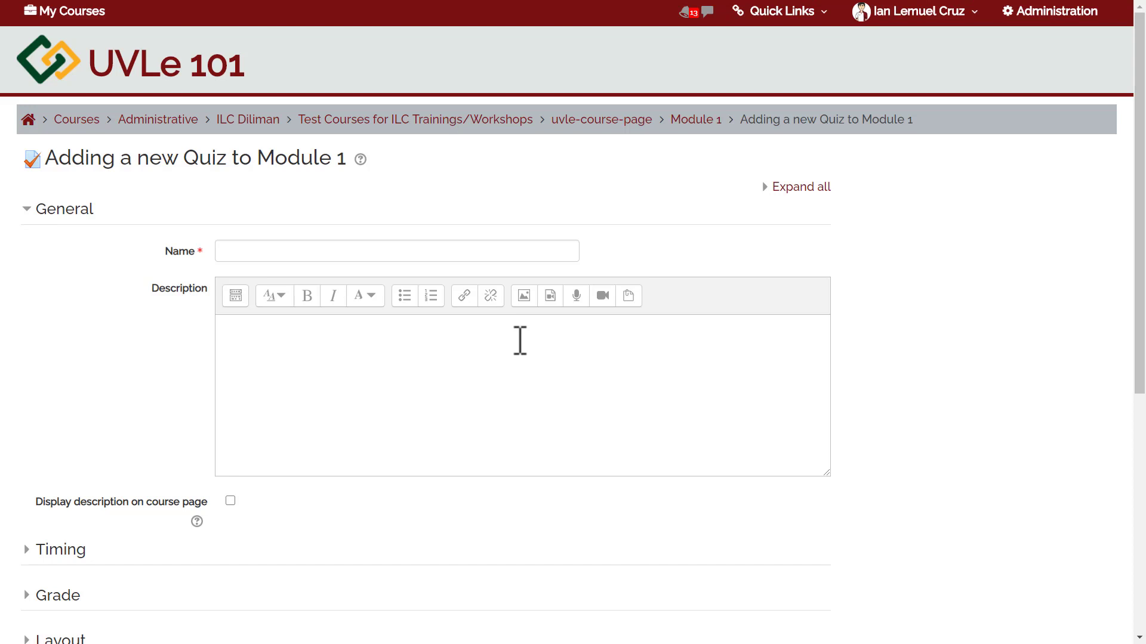
Step: Name the quiz 'Module 1 - Quiz 1'
left_click(426, 246)
type("Quiz")
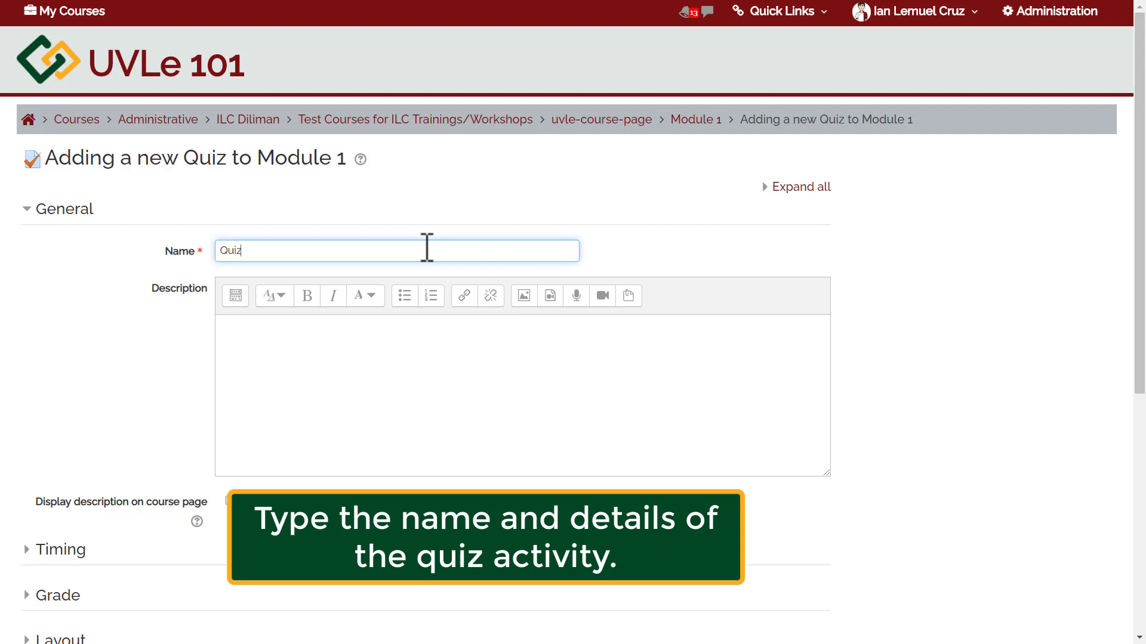
type(" 1 -")
key("BackSpace")
key("BackSpace")
key("BackSpace")
key("BackSpace")
key("BackSpace")
key("BackSpace")
type("Mod")
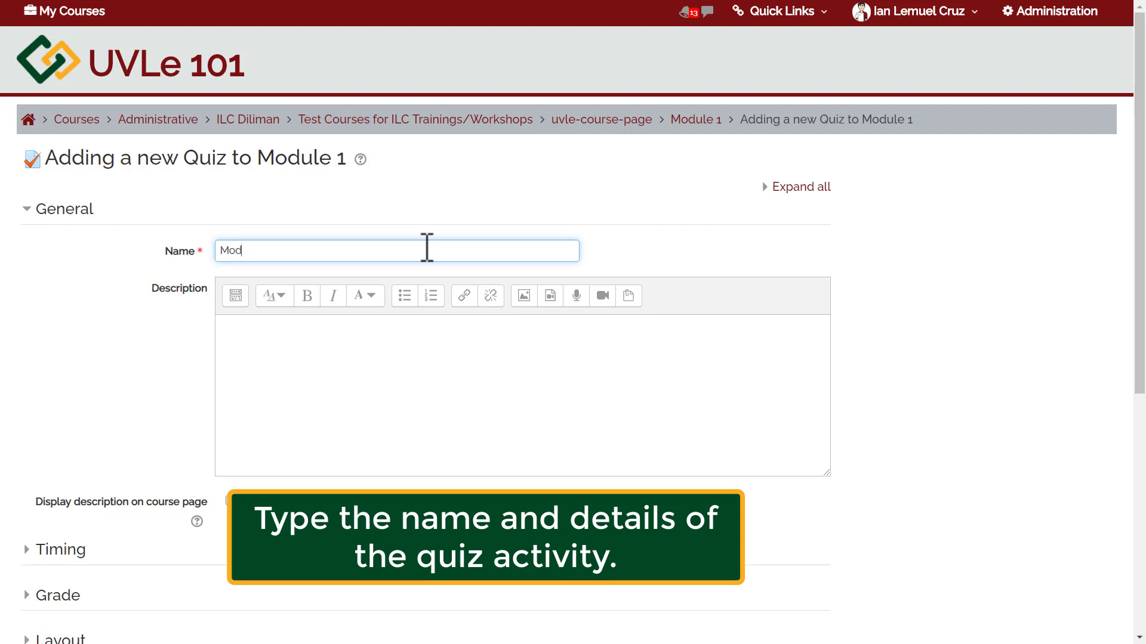
type("ule 1 -")
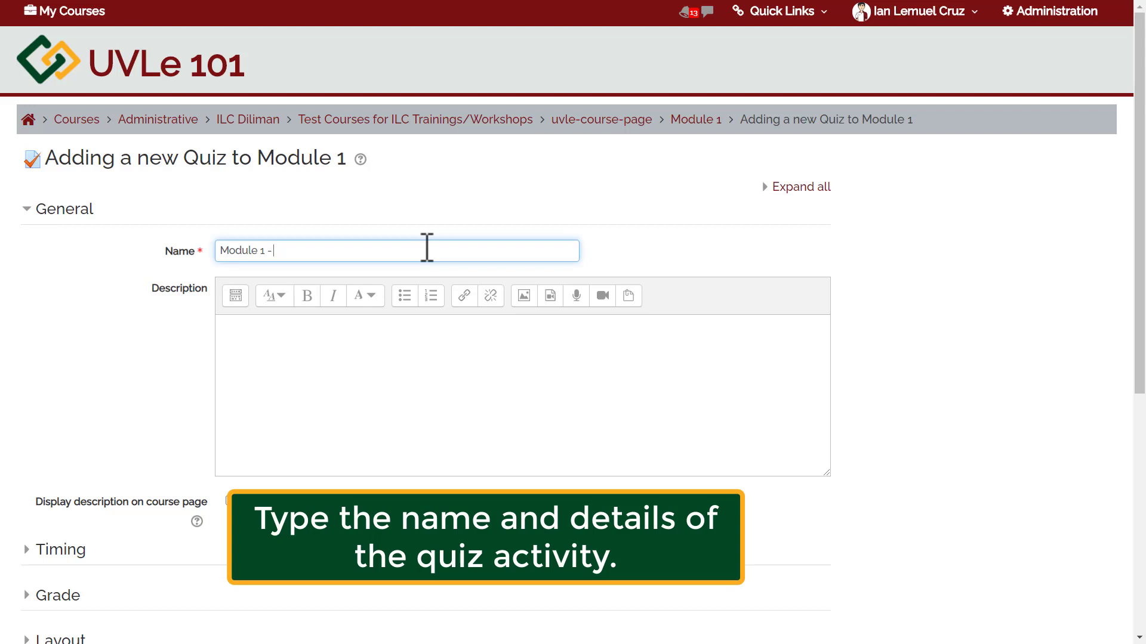
type(" Quiz 1")
Step: Enter the description 'instructions / details of the quiz.'
left_click(404, 346)
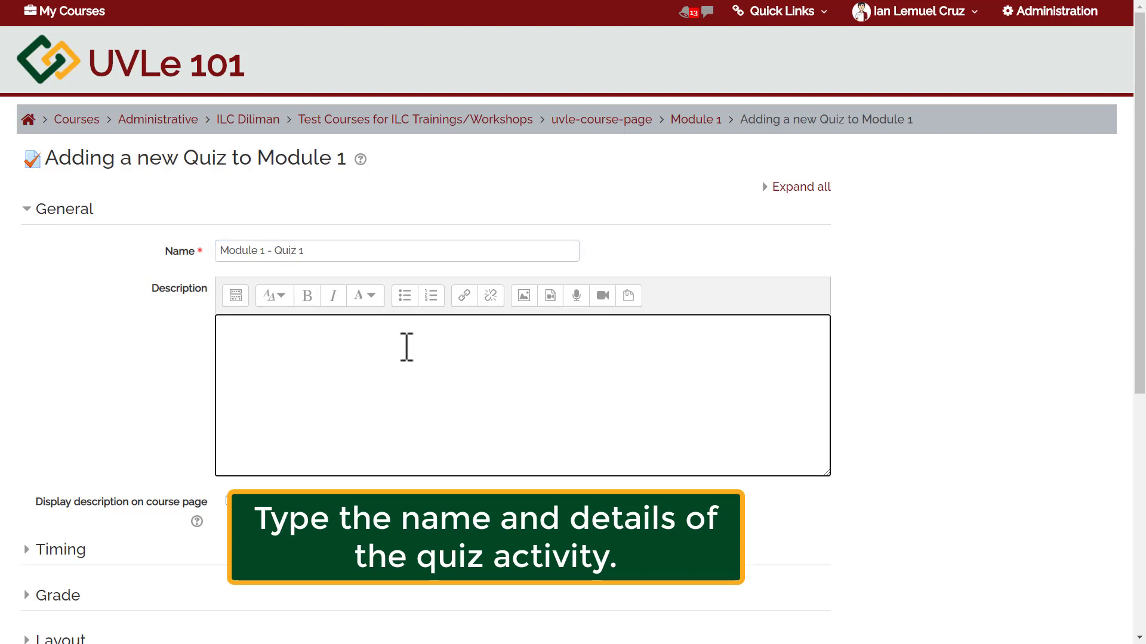
type("intro")
key("BackSpace")
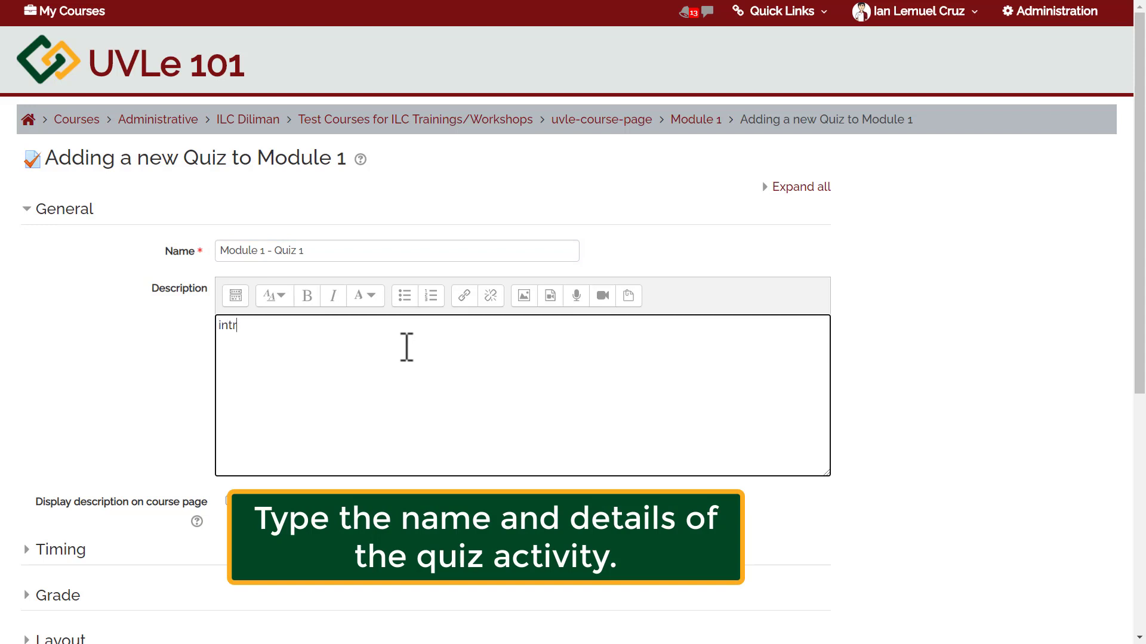
key("BackSpace")
key("BackSpace")
type("struc")
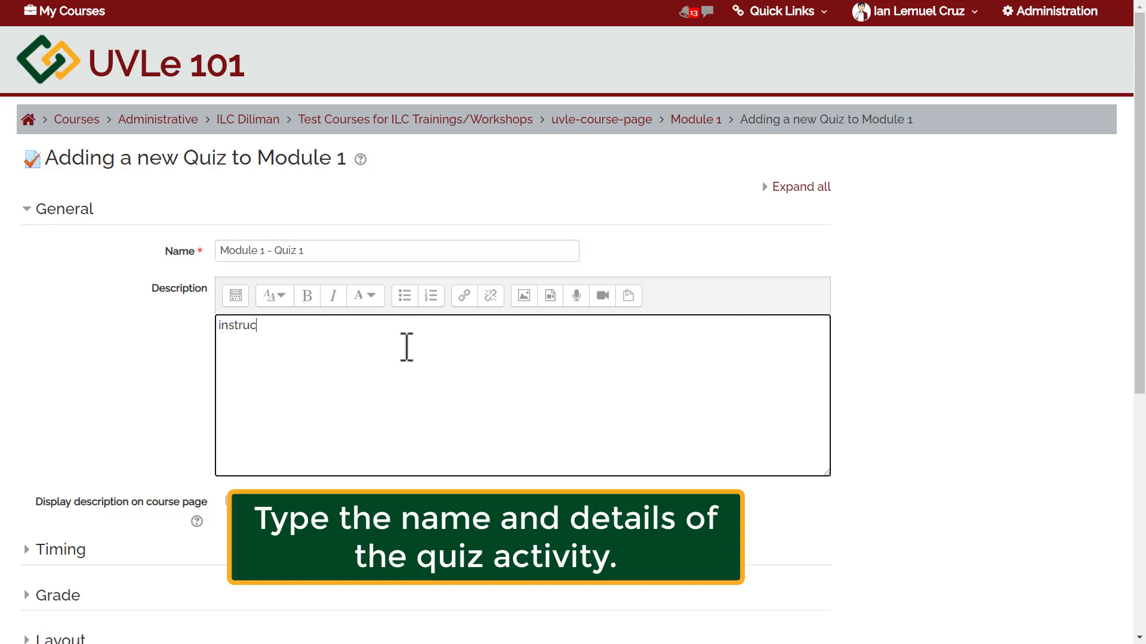
type("tions / details ")
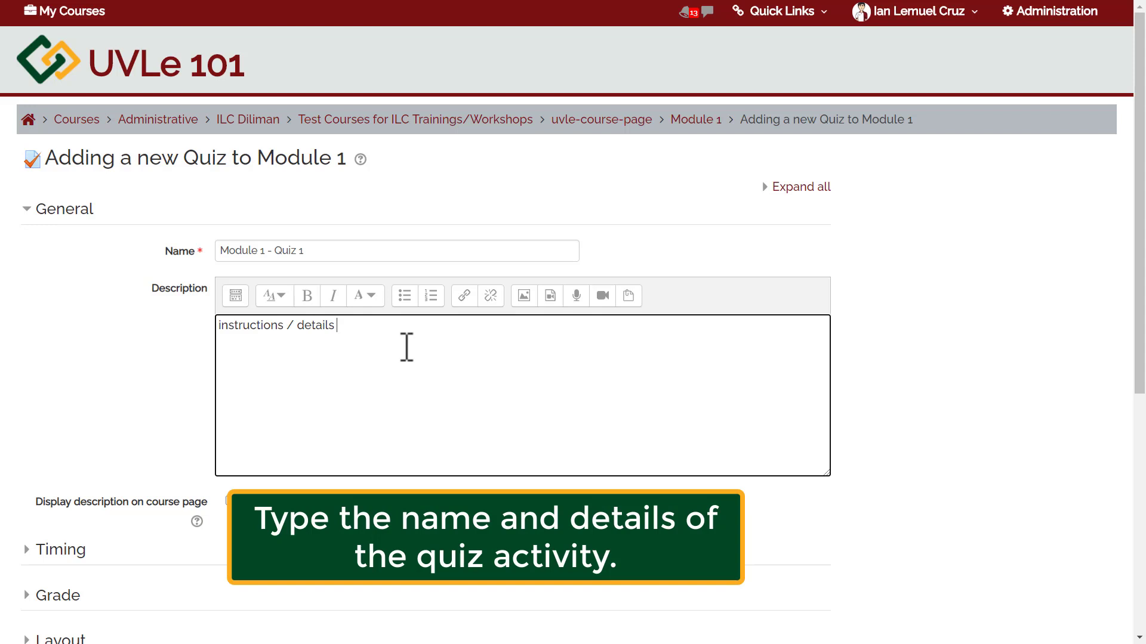
type("of the quiz")
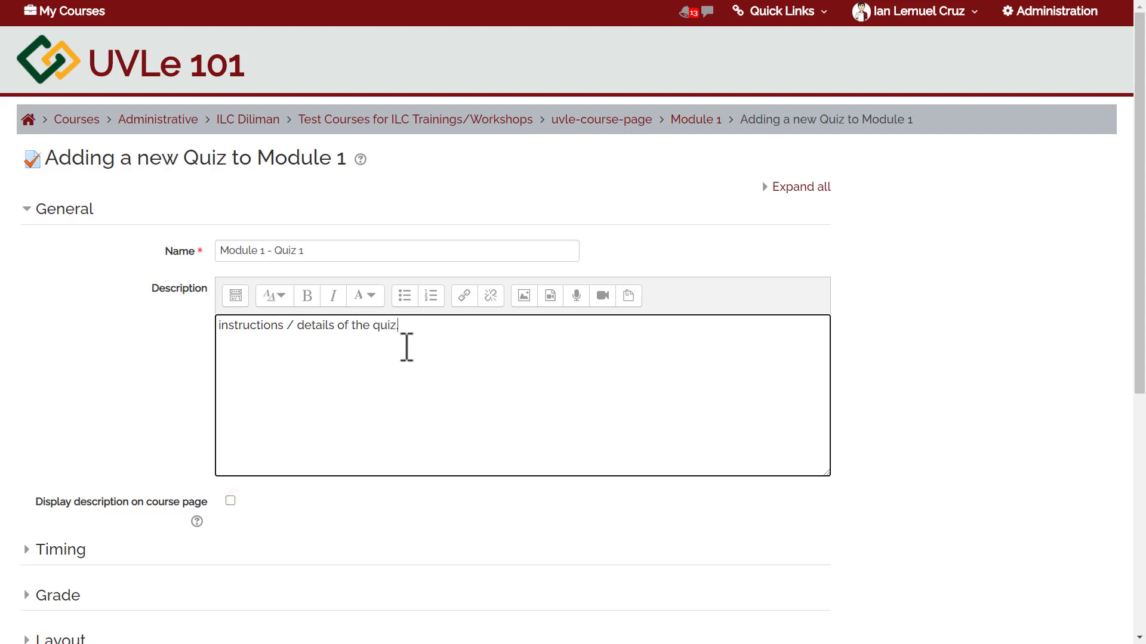
type(".")
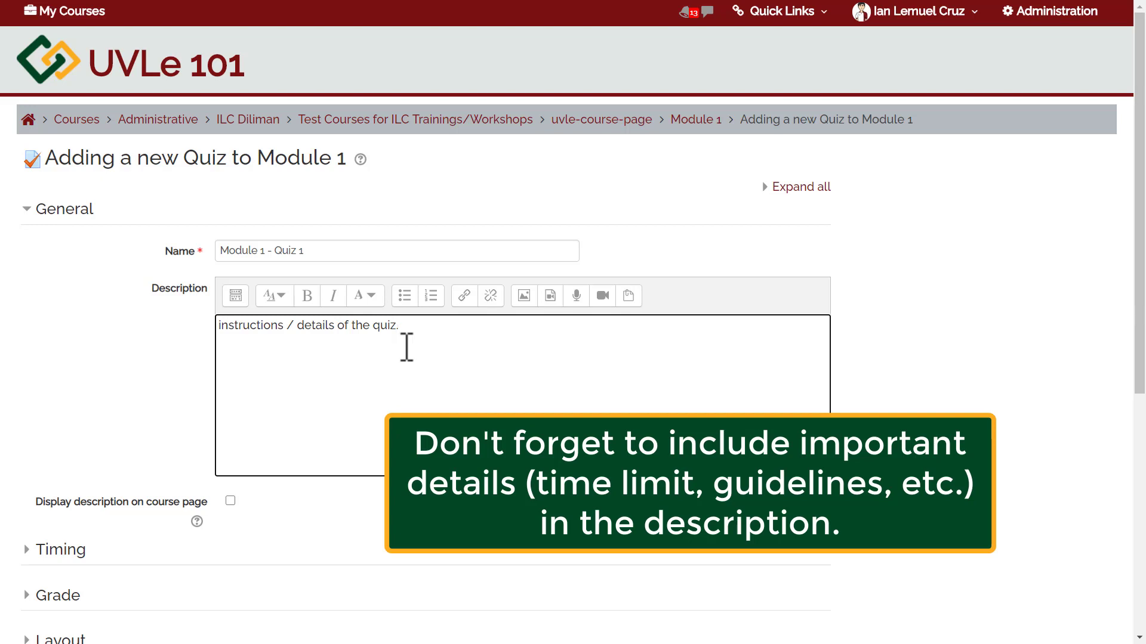
Step: Enable the quiz open date (3 August 2020), close date (10 August 2020) and time limit
left_click_drag(1140, 325, 1138, 463)
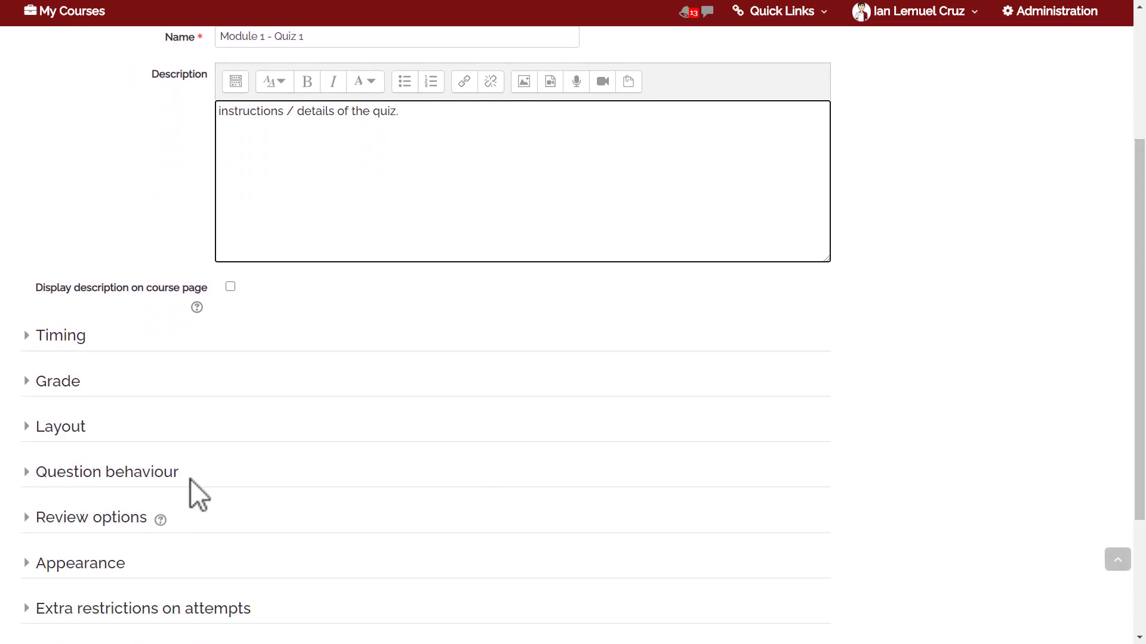
left_click(74, 340)
left_click_drag(1139, 268, 1139, 393)
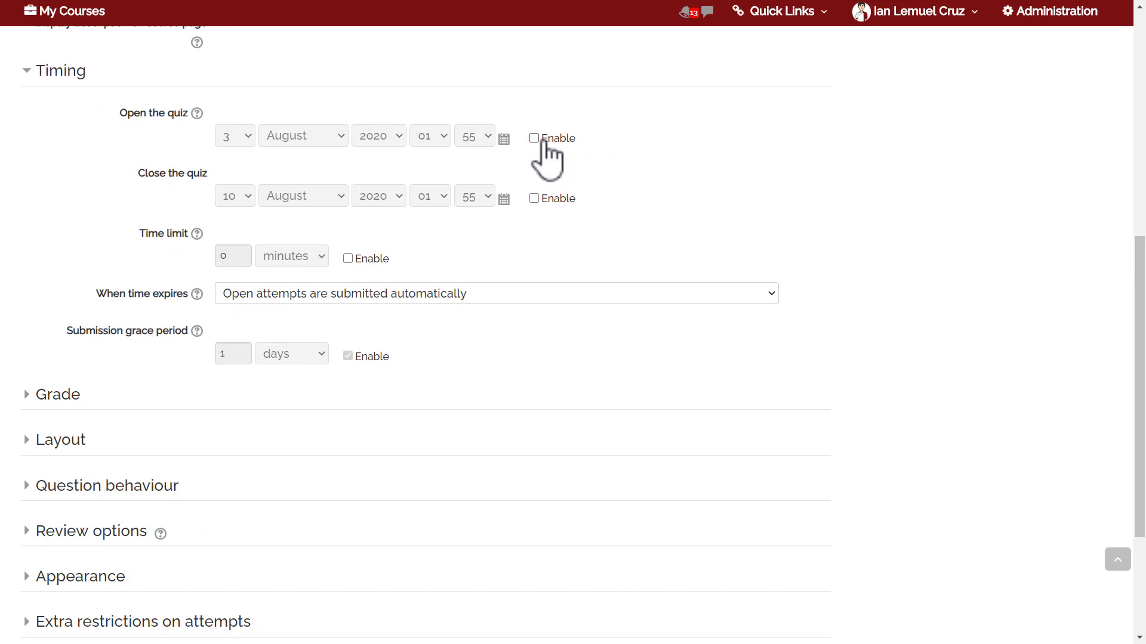
left_click(541, 140)
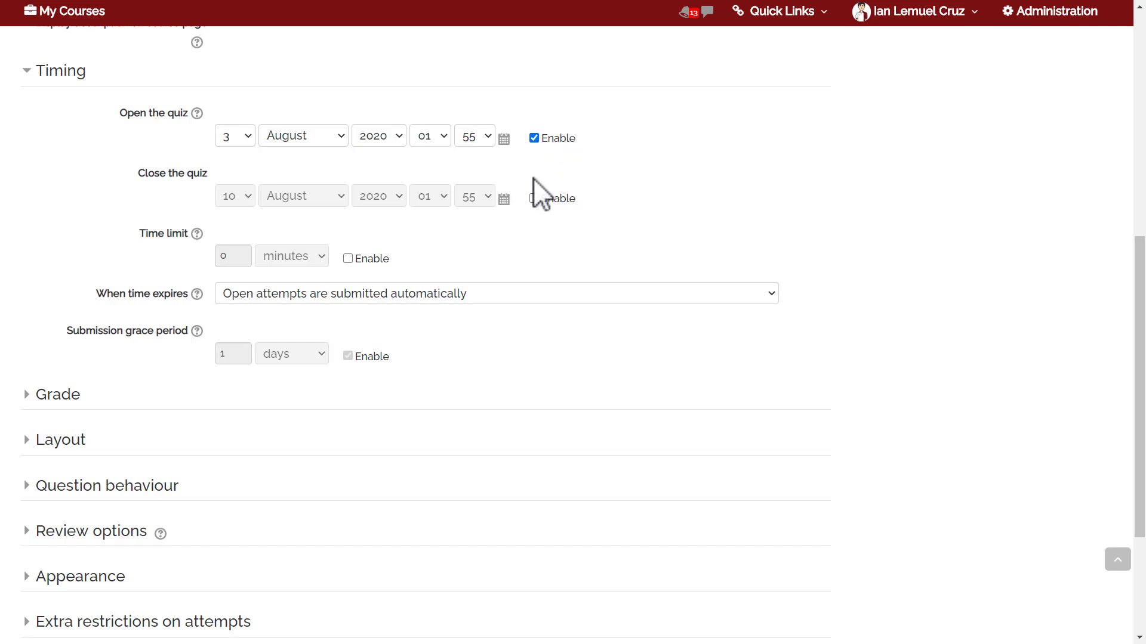
left_click(534, 198)
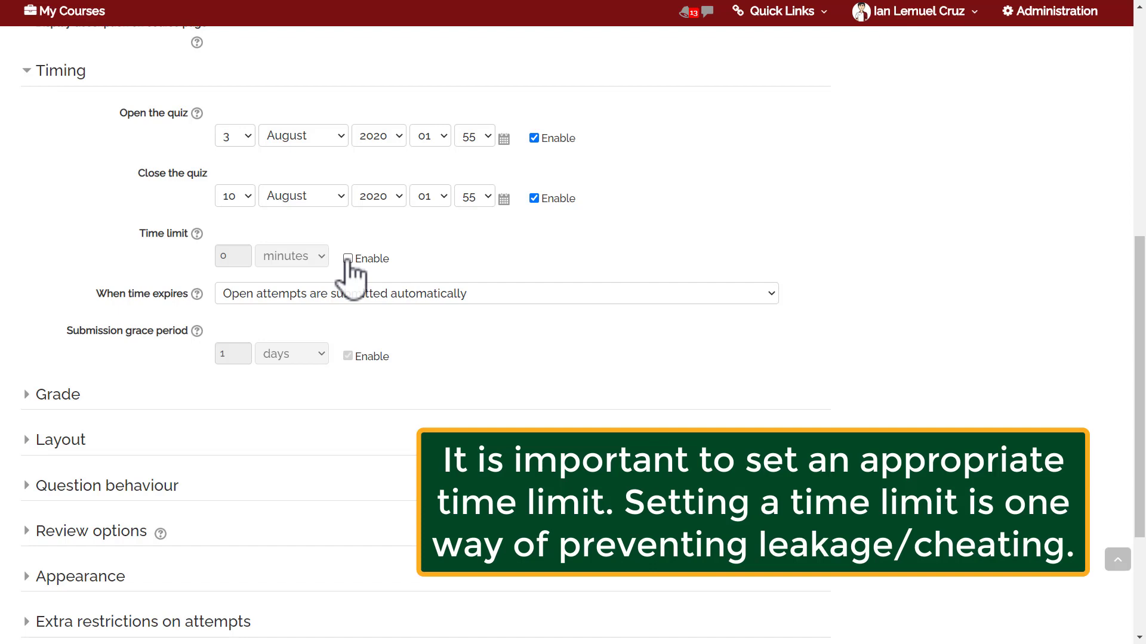
left_click(349, 262)
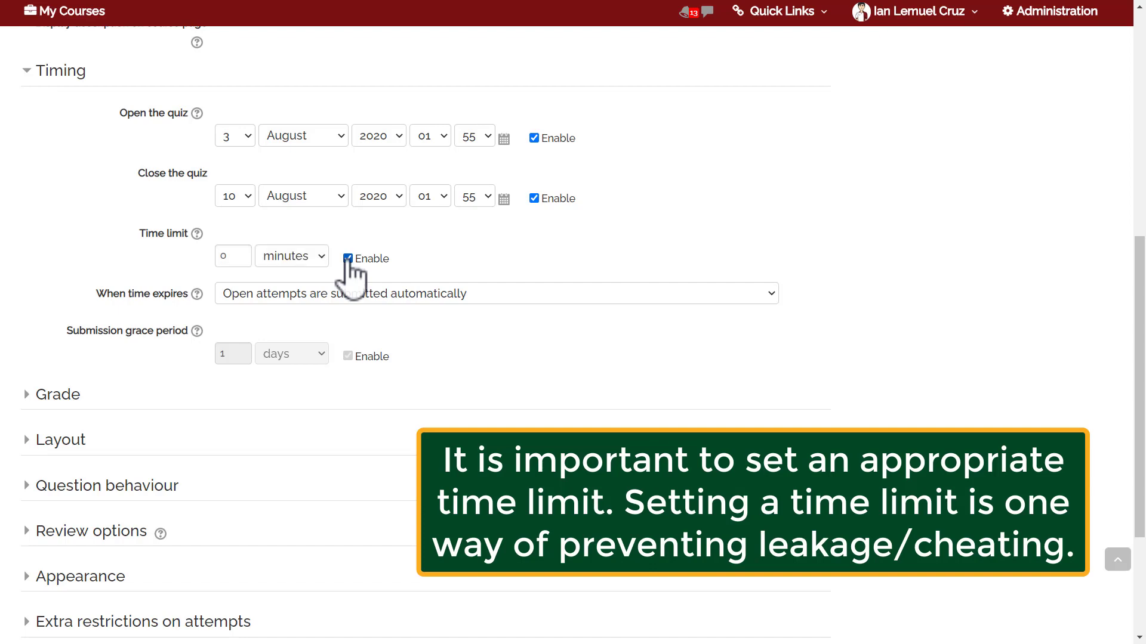
Step: Set the time limit to 3 minutes, with open attempts submitted automatically on expiry
left_click(236, 256)
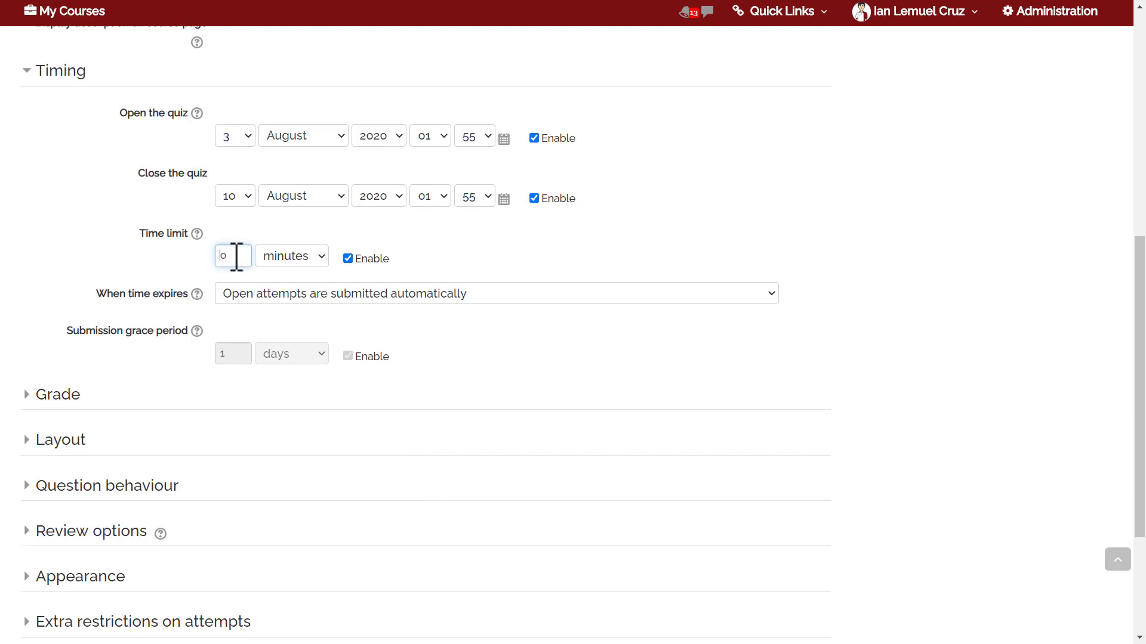
key("Delete")
type("3")
left_click(266, 299)
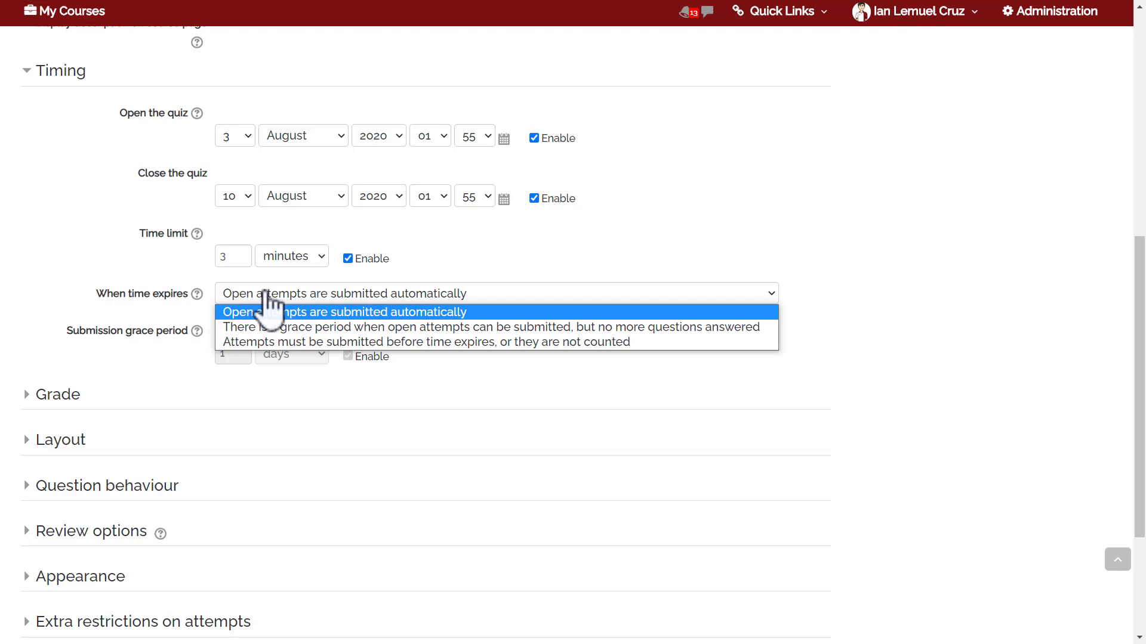
left_click(313, 314)
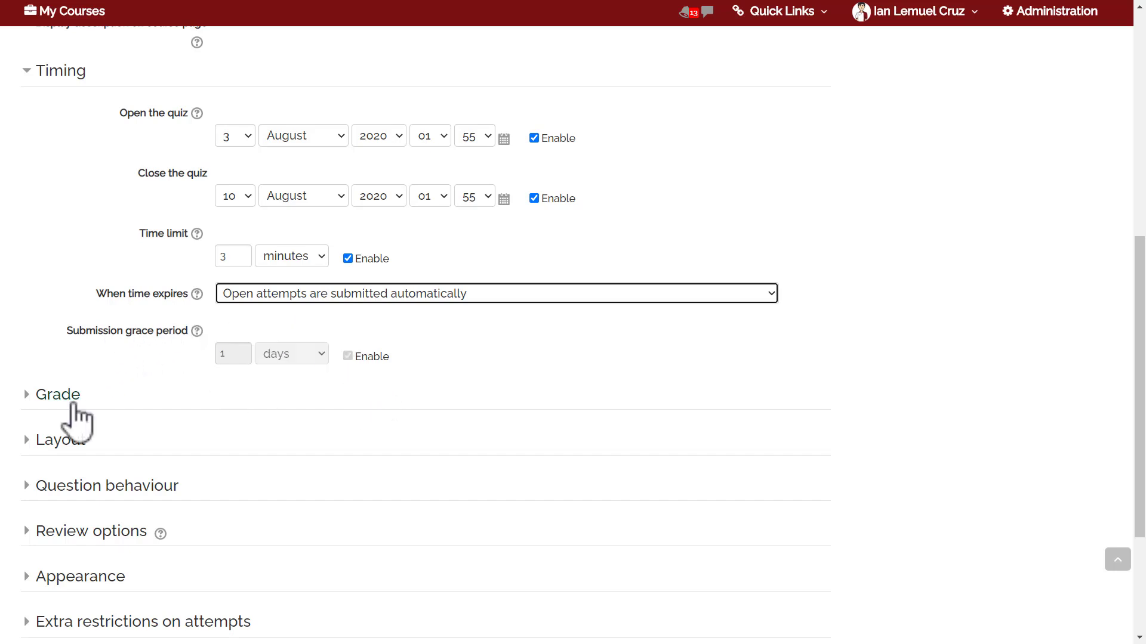
left_click(53, 396)
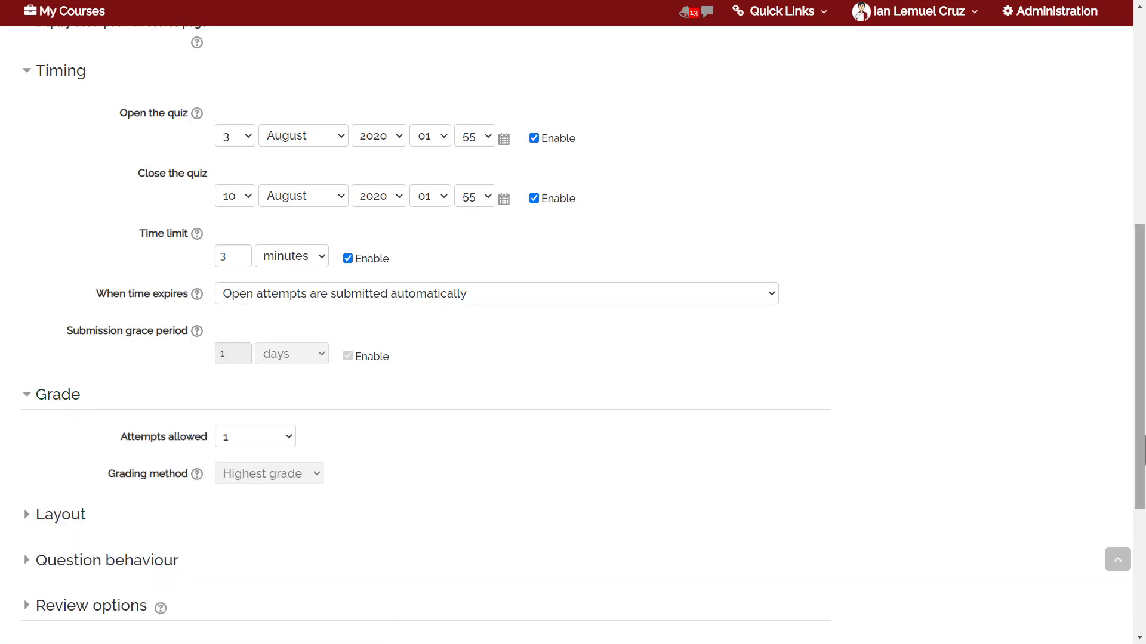
scroll(463, 465, "down", 1)
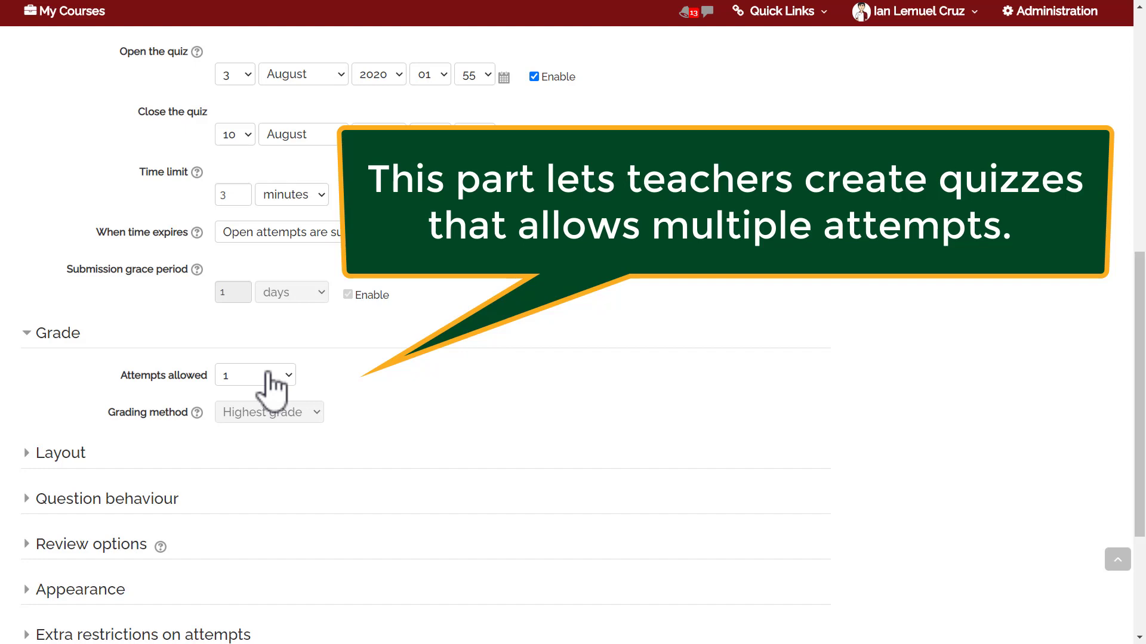
left_click(268, 376)
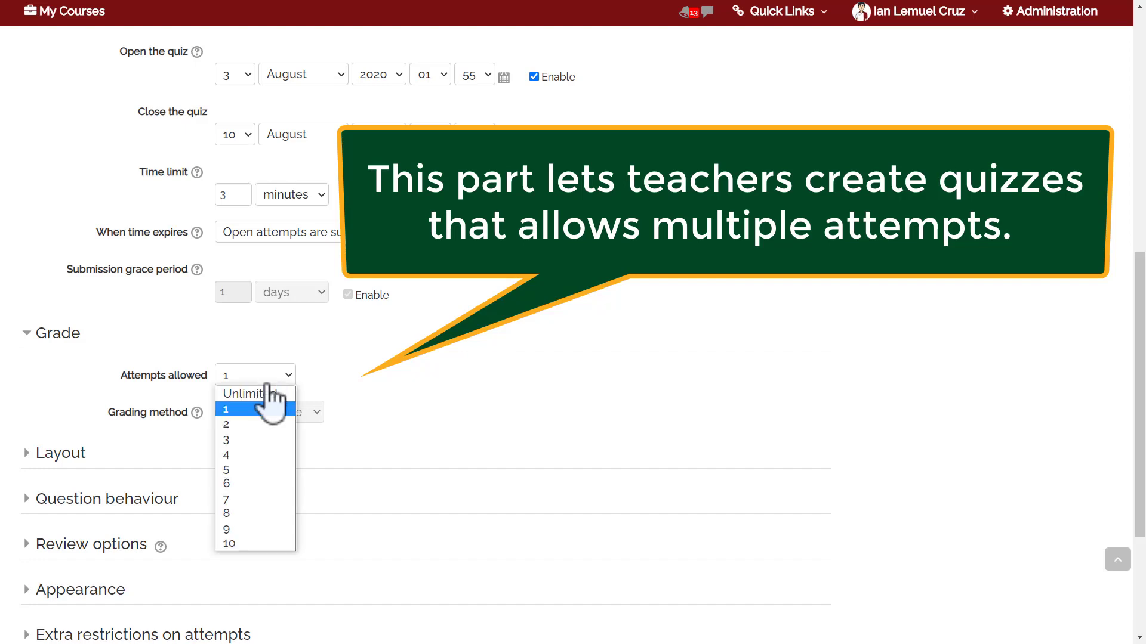
left_click(262, 439)
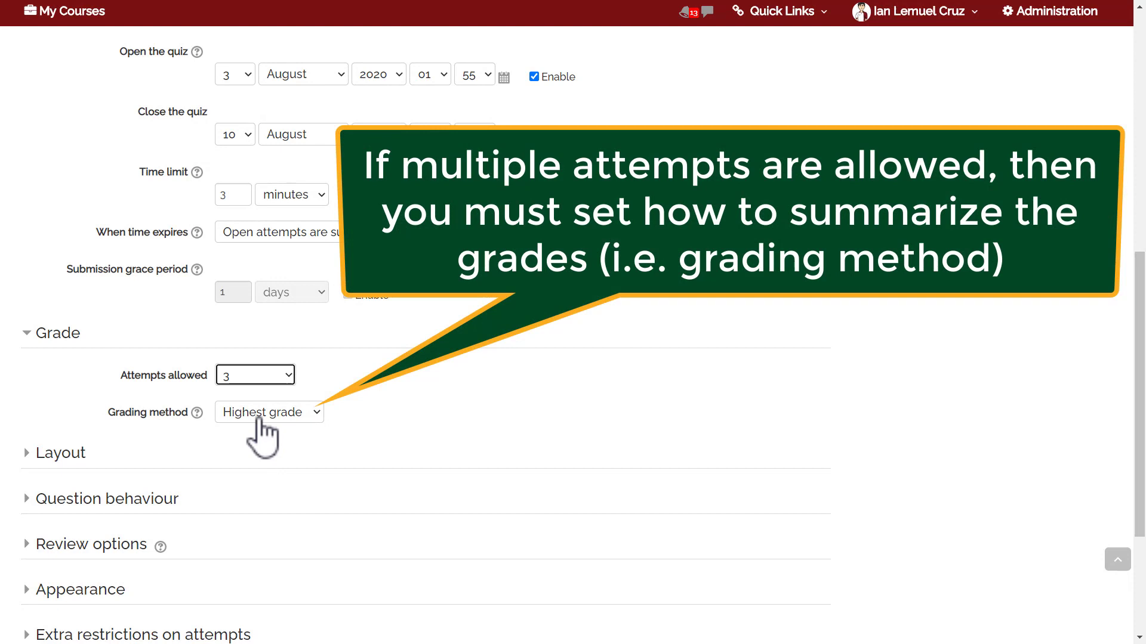
left_click(262, 415)
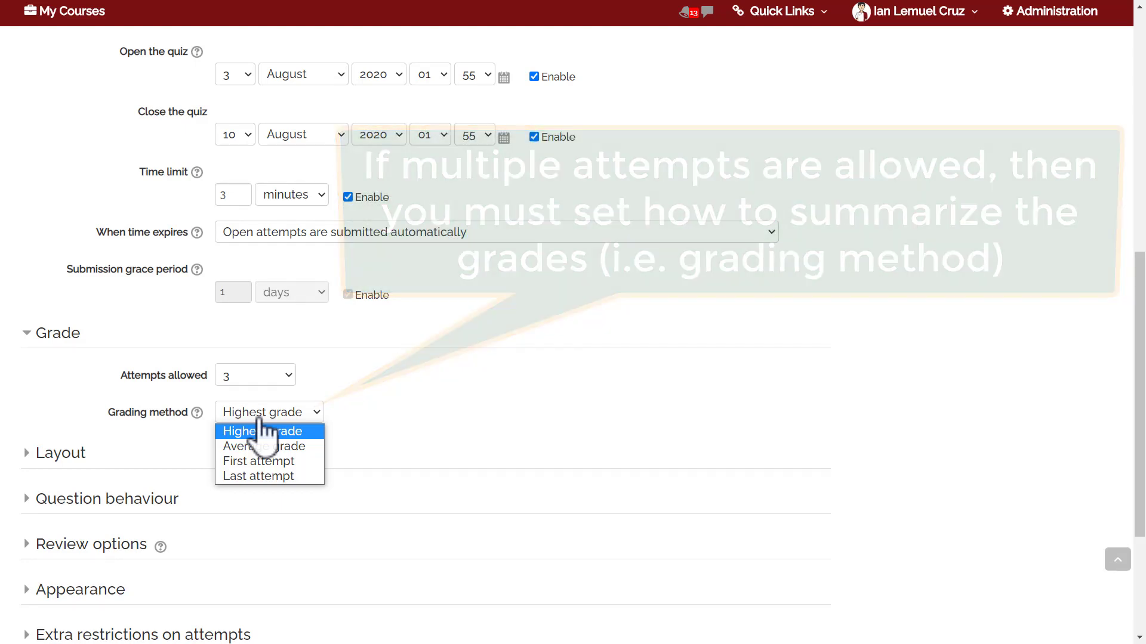
left_click(251, 378)
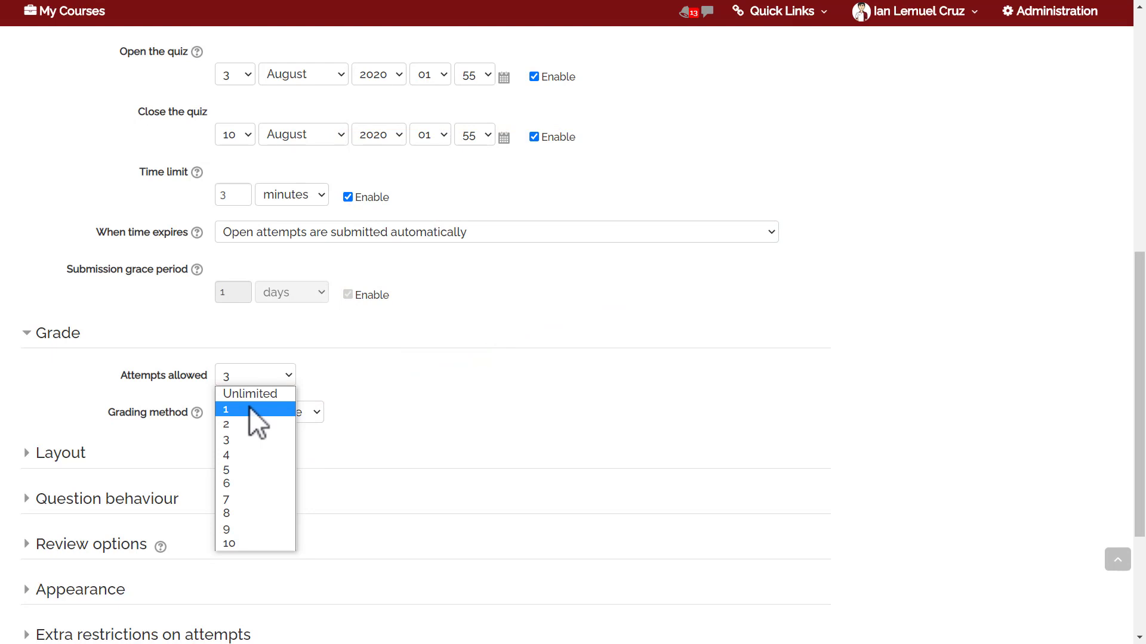
left_click(249, 409)
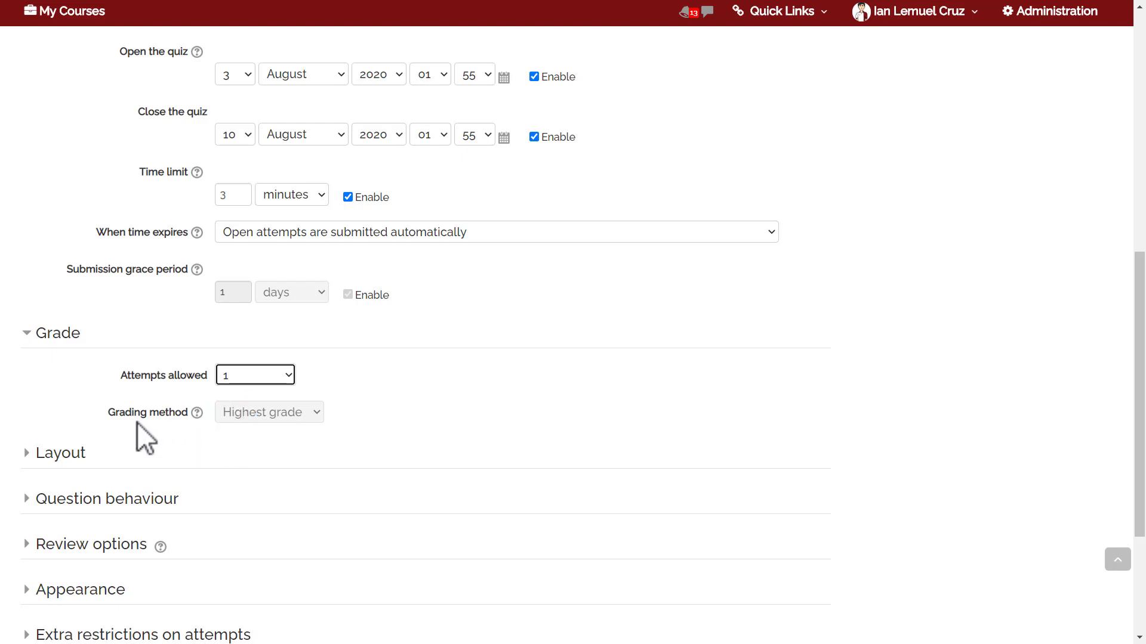
left_click(247, 376)
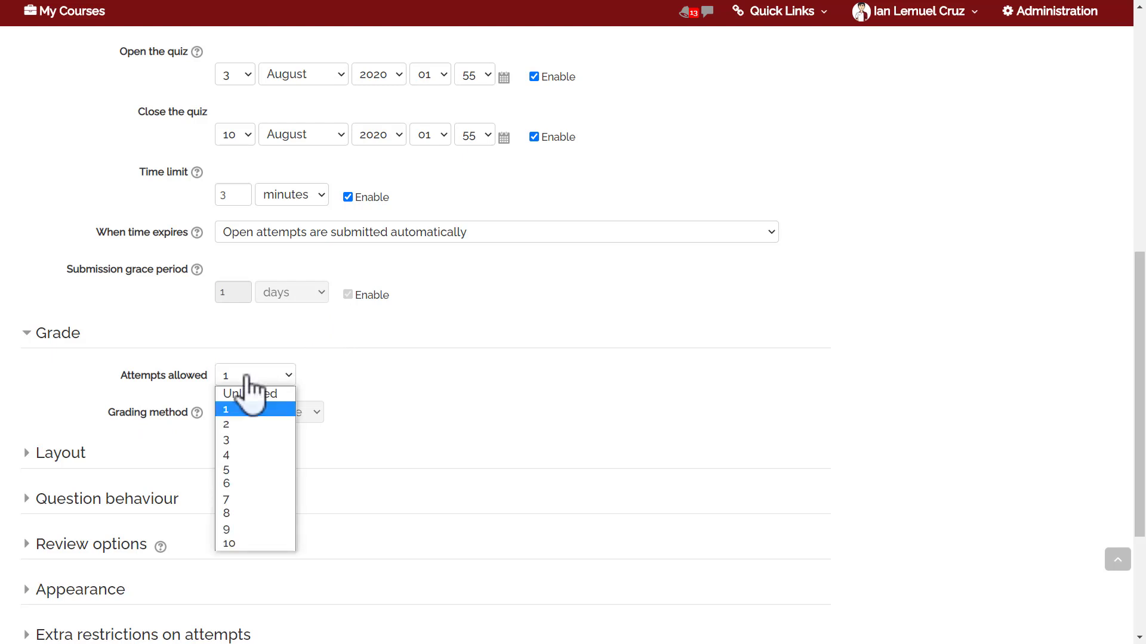
left_click(429, 388)
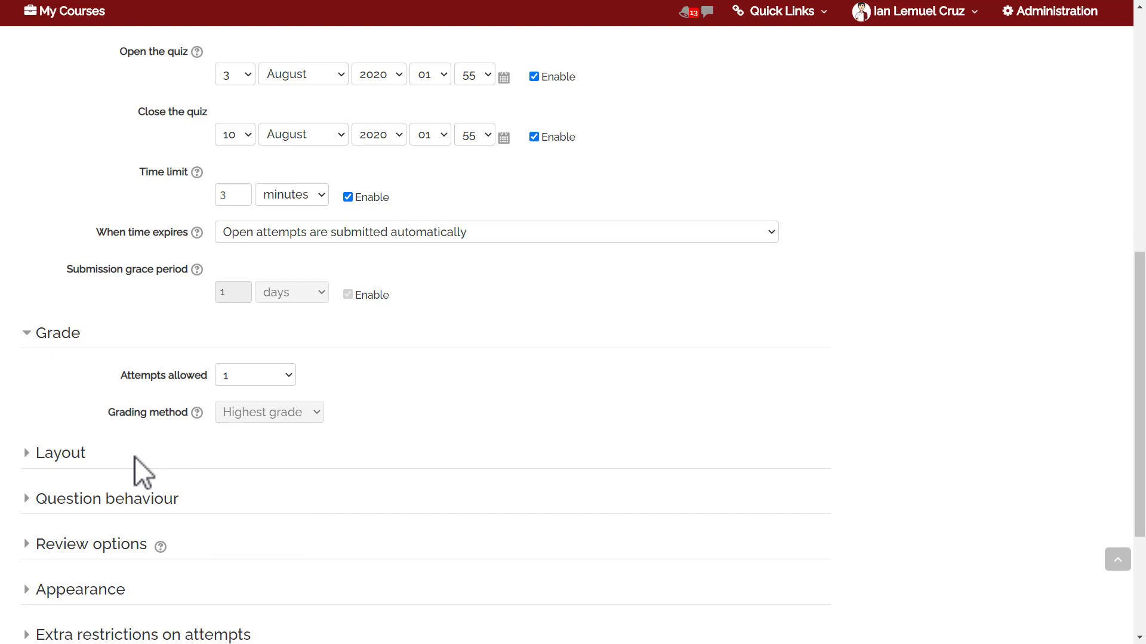
Step: Change the Layout's New page setting from every 5 questions to every question
left_click(88, 455)
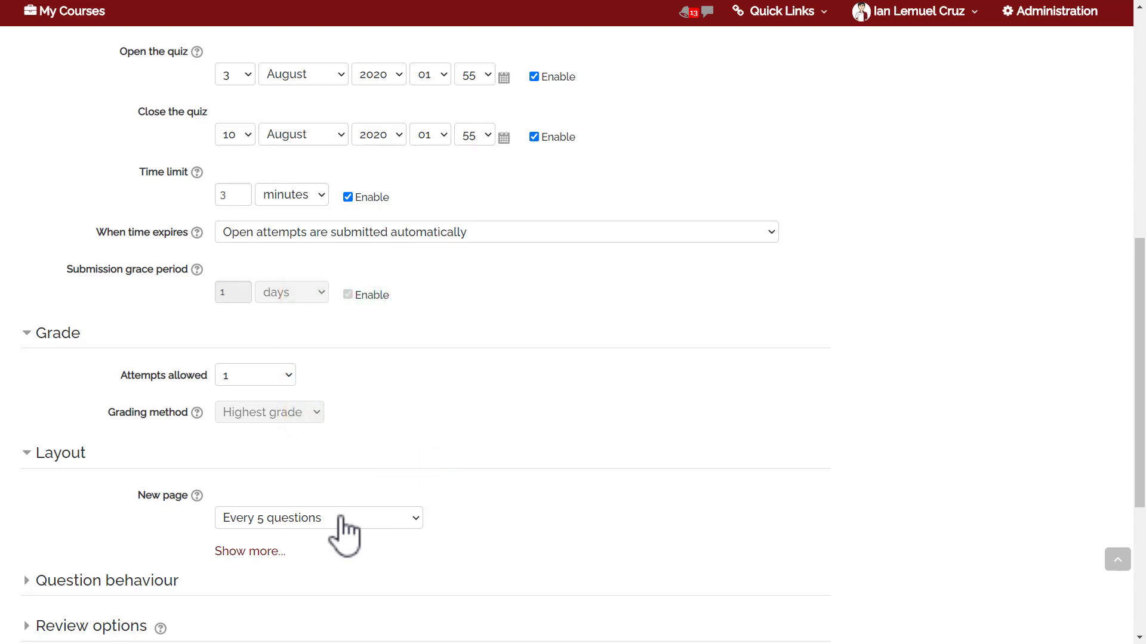
left_click(340, 519)
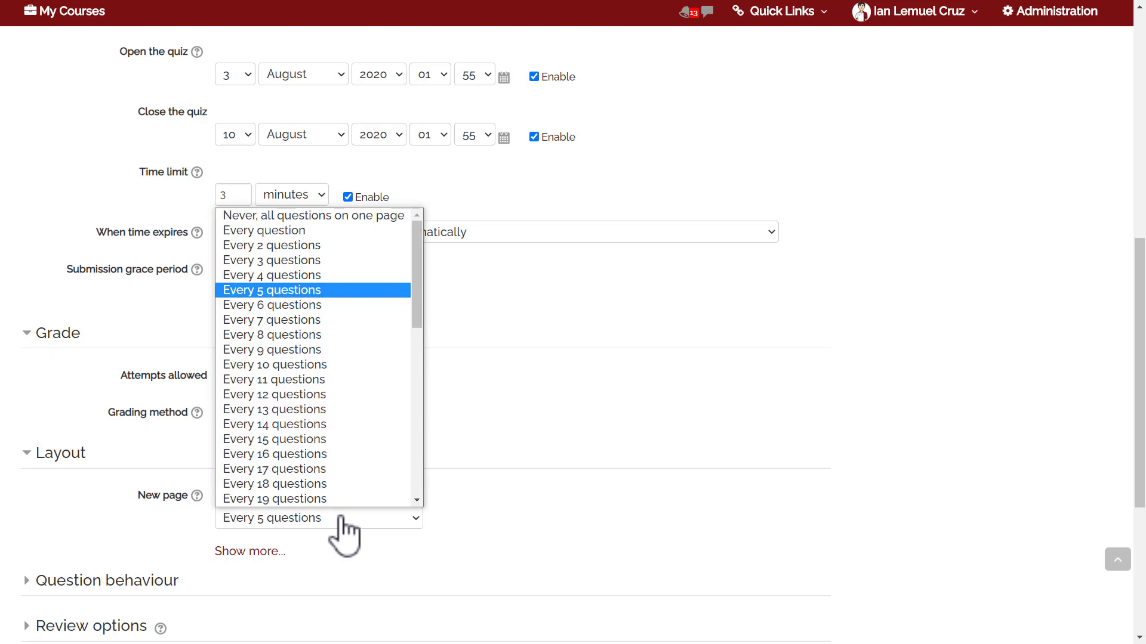
left_click(264, 230)
scroll(179, 299, "down", 3)
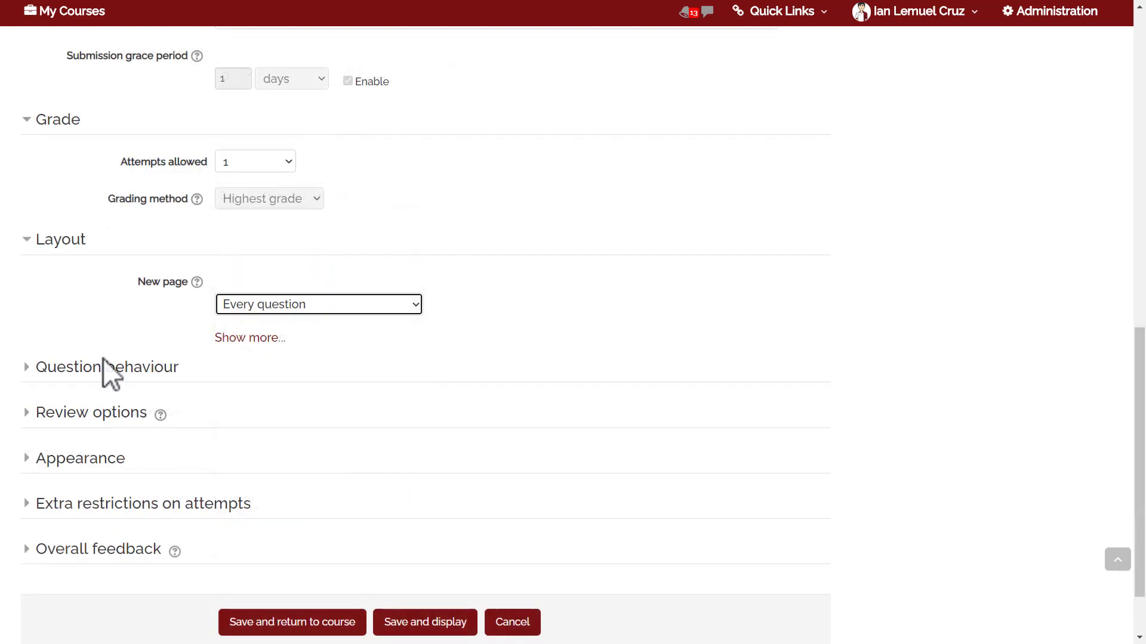
Step: Keep How questions behave on Deferred feedback and view its help text
left_click(102, 367)
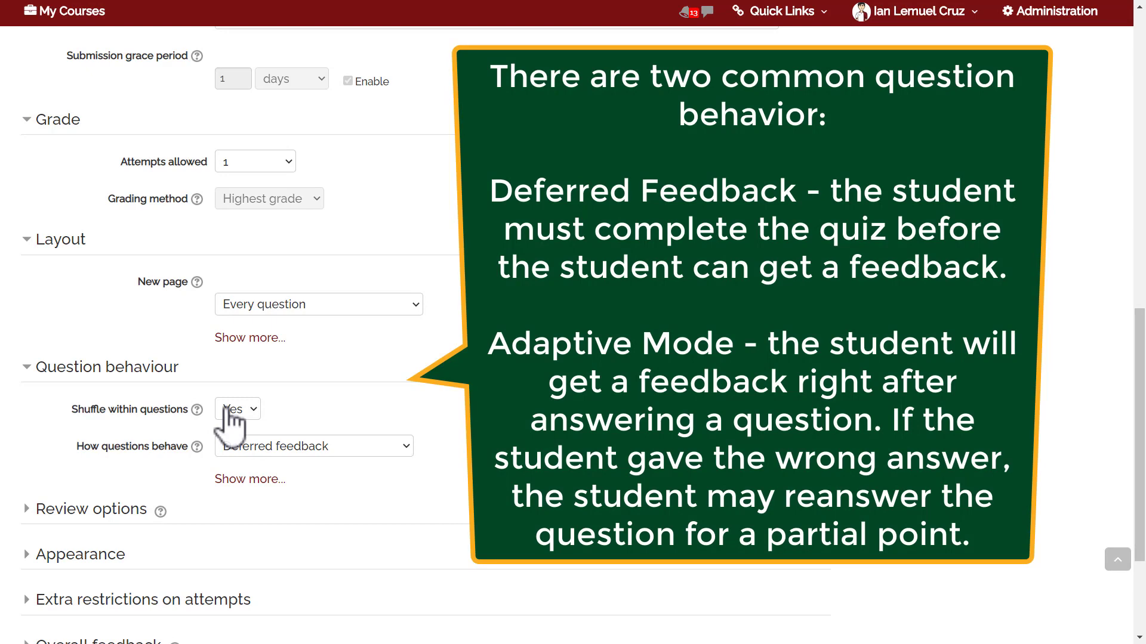
left_click(241, 445)
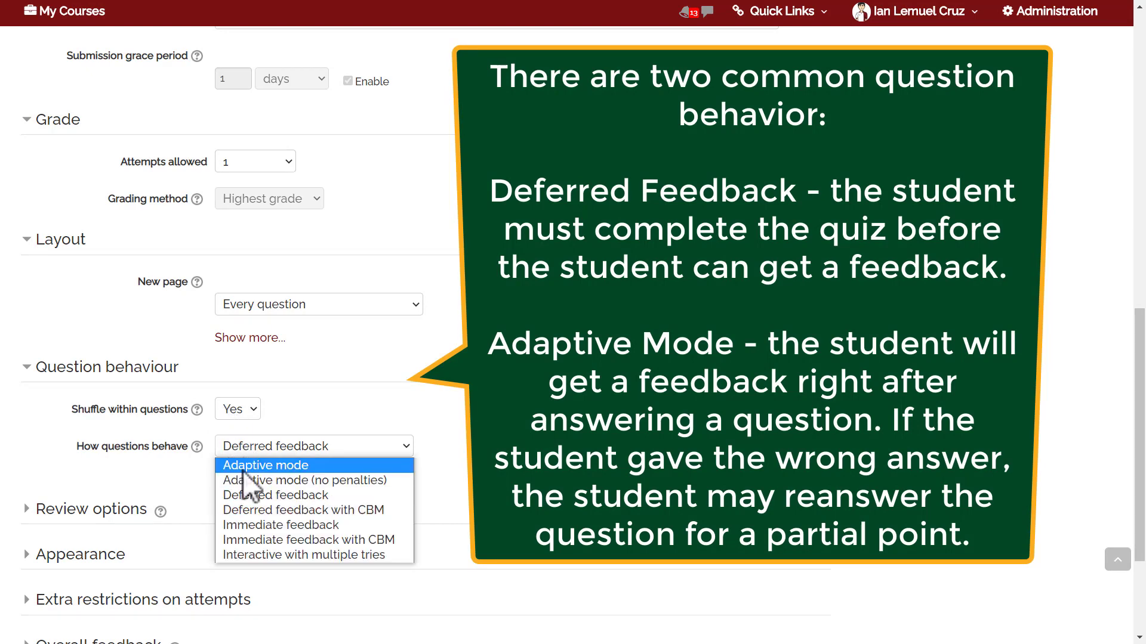
key("Escape")
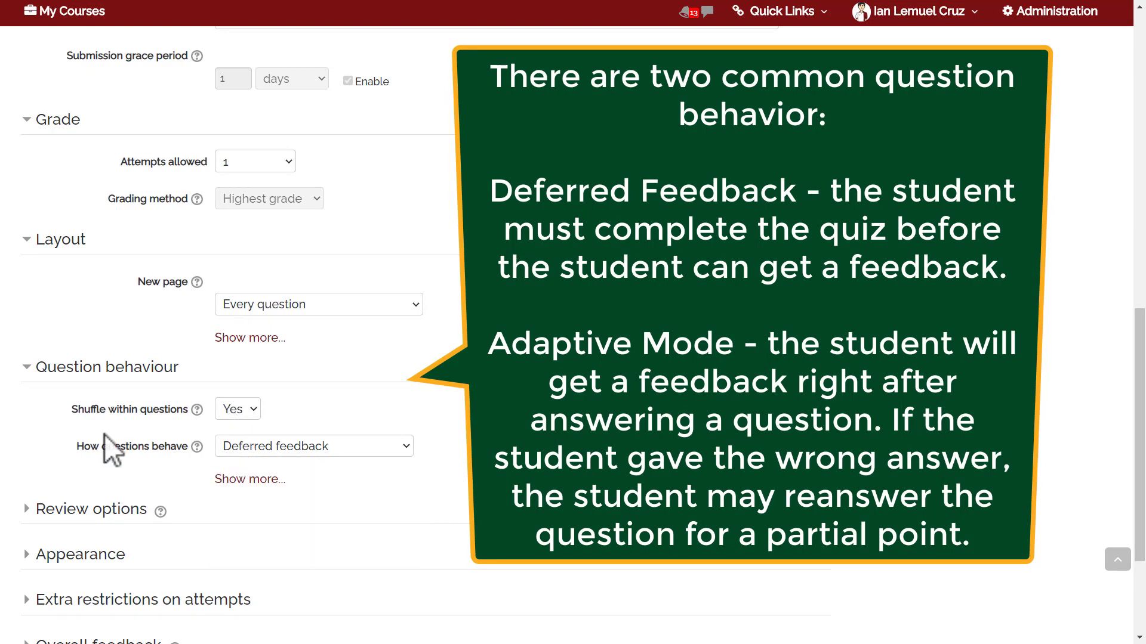
left_click(197, 446)
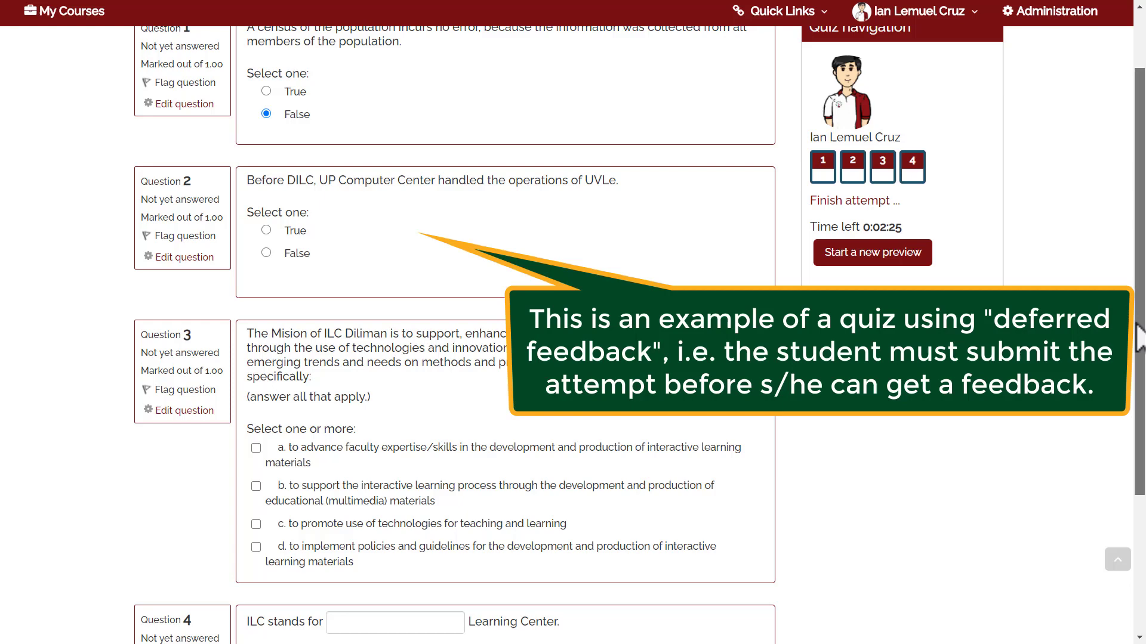
Step: Answer the sample quiz: True for Q2, all four Q3 boxes, 'Interactive' for Q4
left_click(266, 230)
scroll(1140, 417, "down", 3)
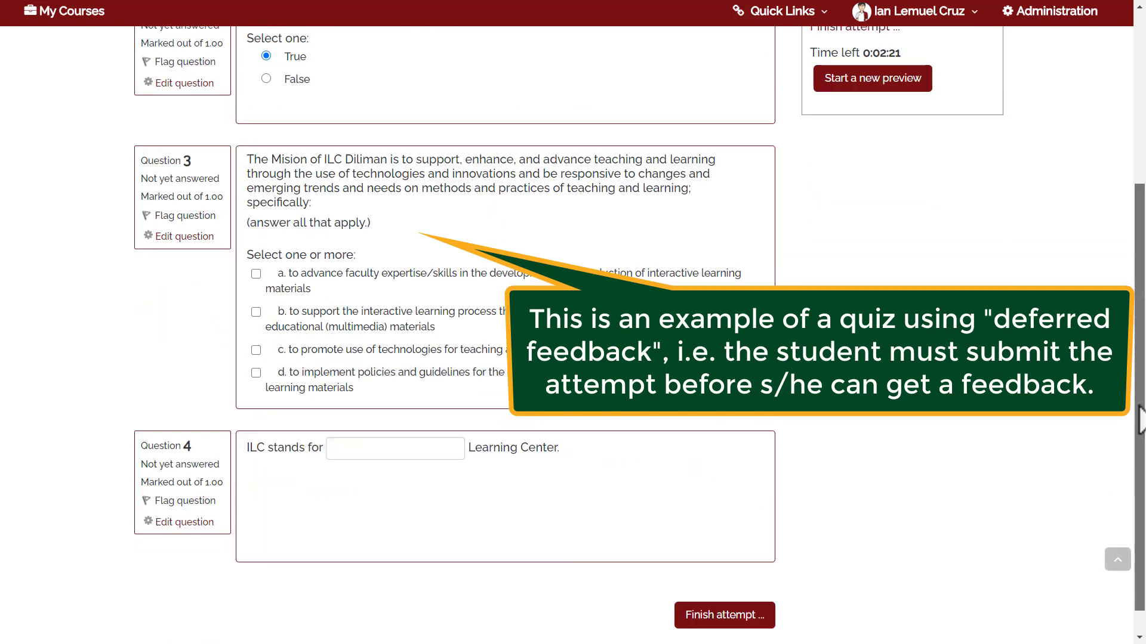
left_click(256, 262)
left_click(256, 301)
left_click(256, 339)
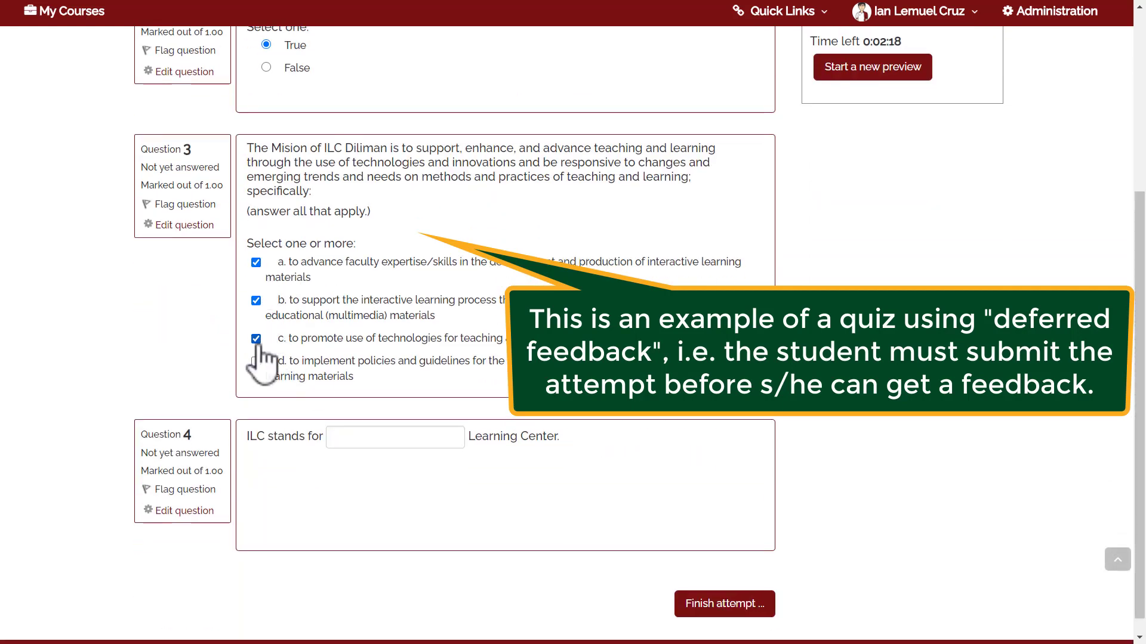
left_click(256, 362)
left_click(386, 447)
type("Int")
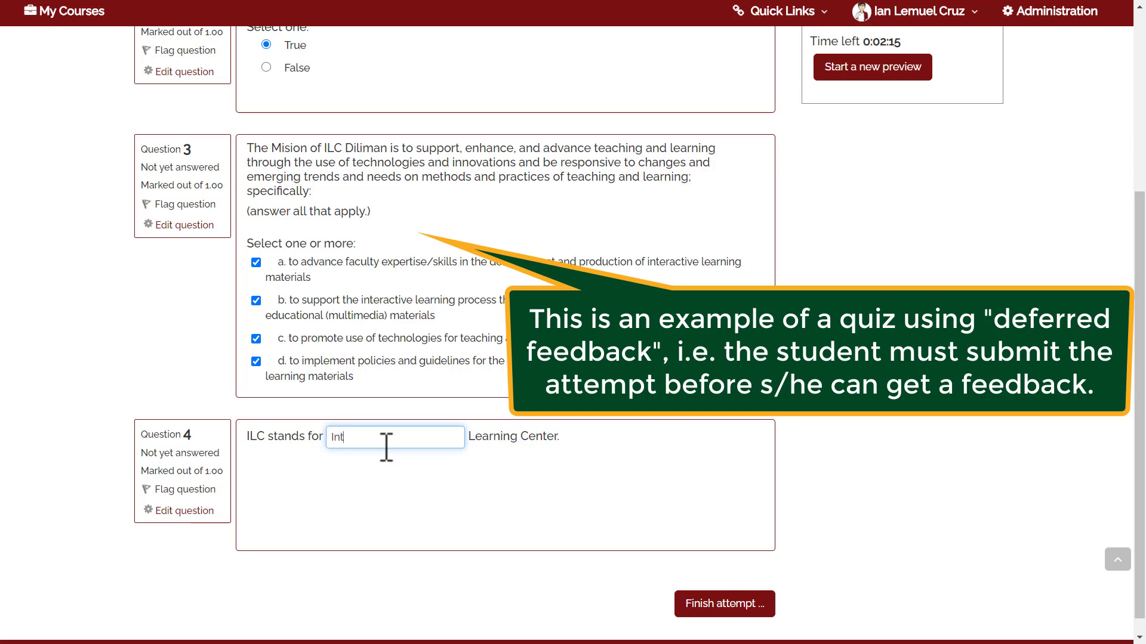
type("eractive")
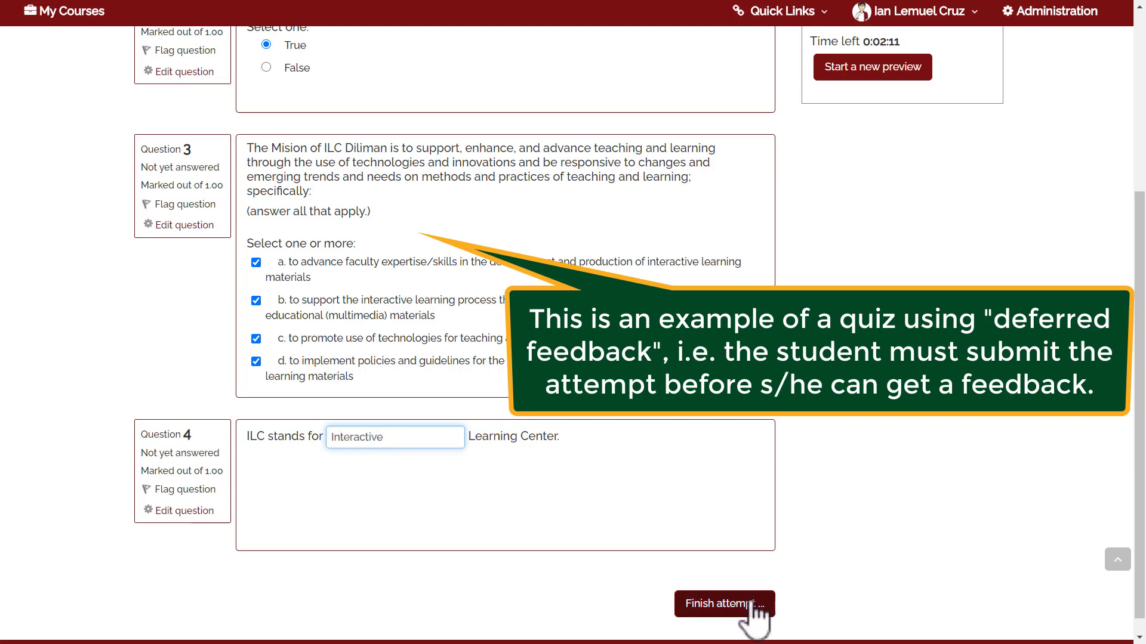
Step: Finish the sample attempt and submit all answers
left_click(750, 604)
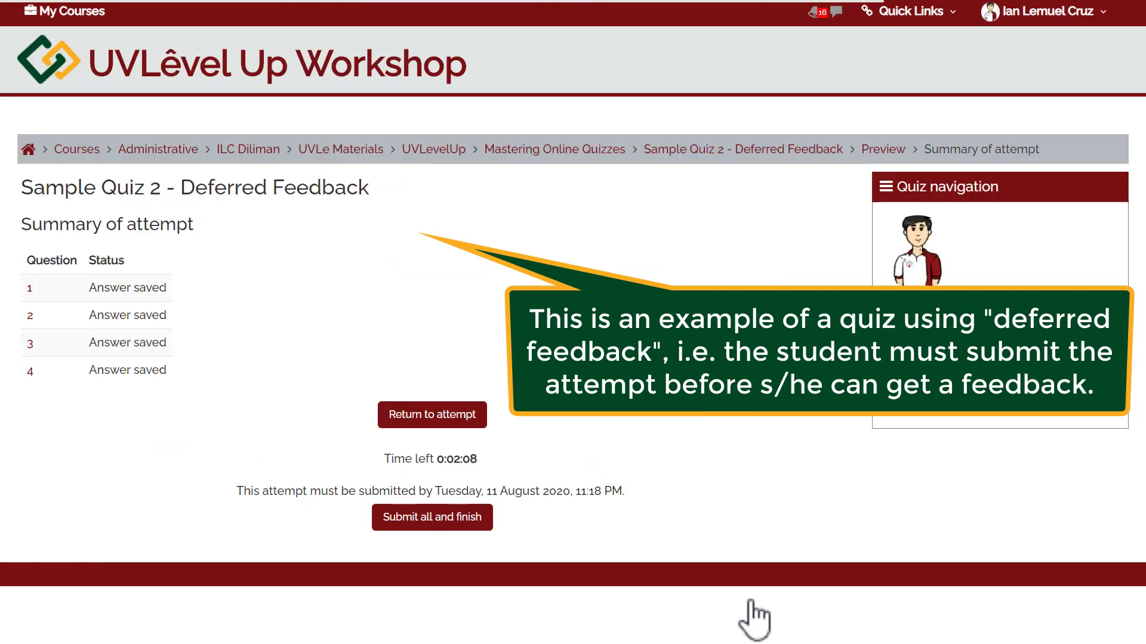
left_click(419, 517)
left_click(499, 427)
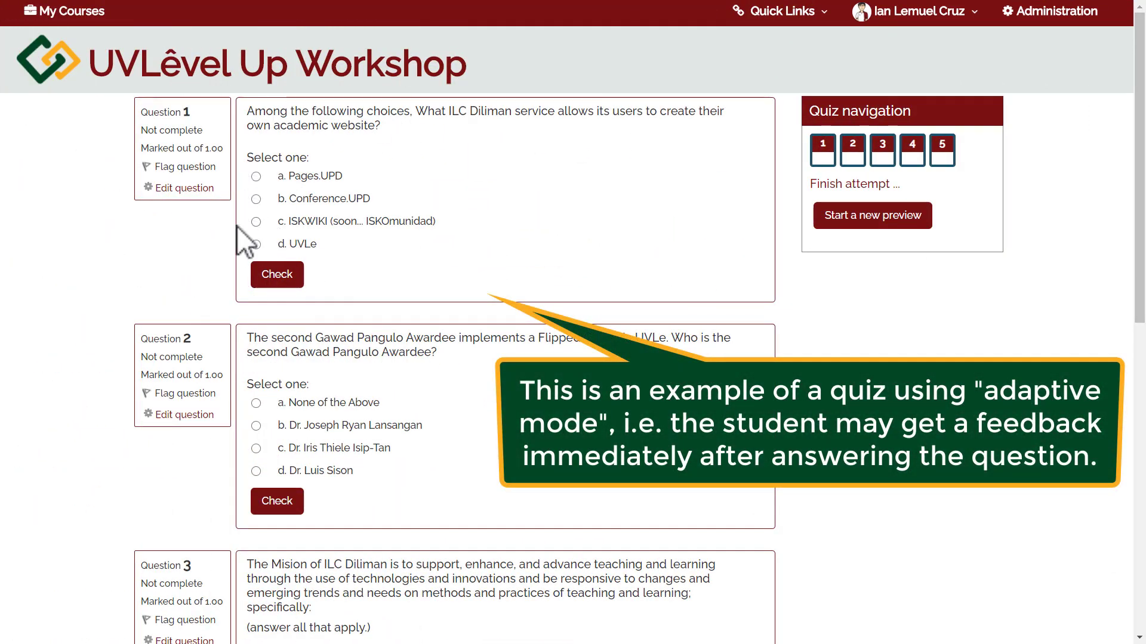
Step: Answer Question 1 with option c, check it, then revise to Pages.UPD and recheck
left_click(256, 222)
left_click(278, 276)
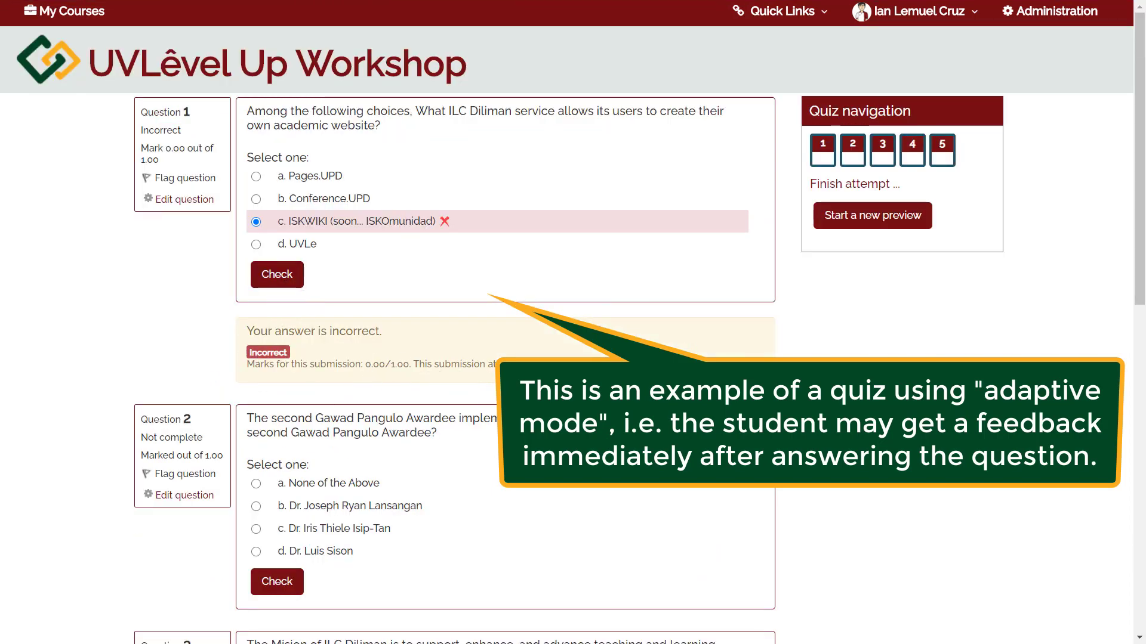
left_click(256, 176)
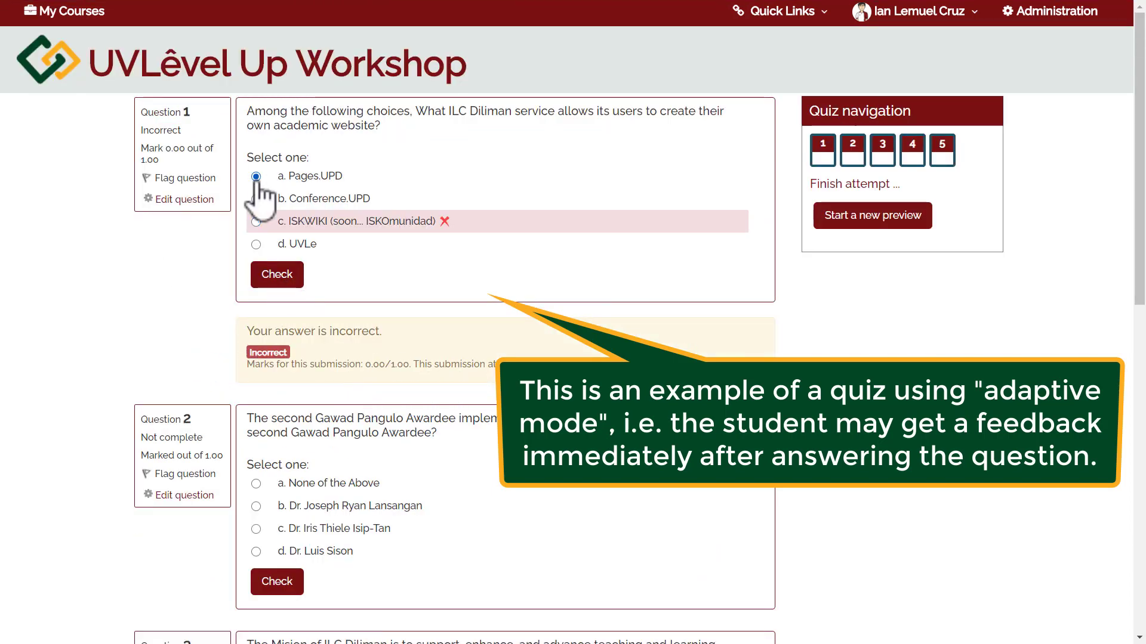
left_click(277, 274)
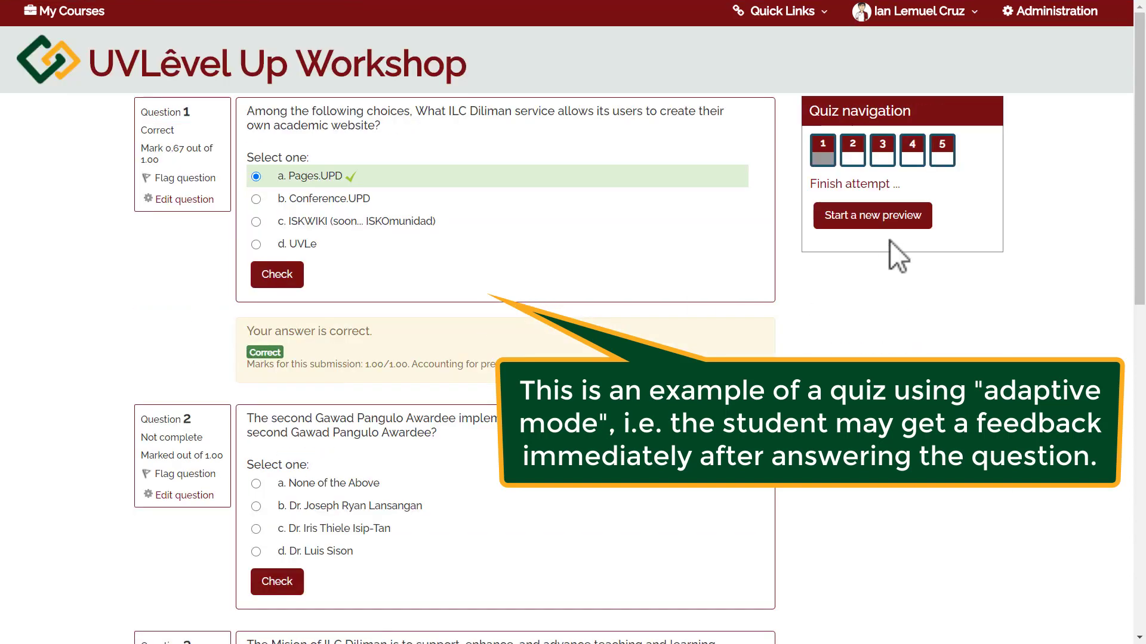
Step: Answer Question 2 with option c, check it, then change to option d and recheck
scroll(898, 256, "down", 2)
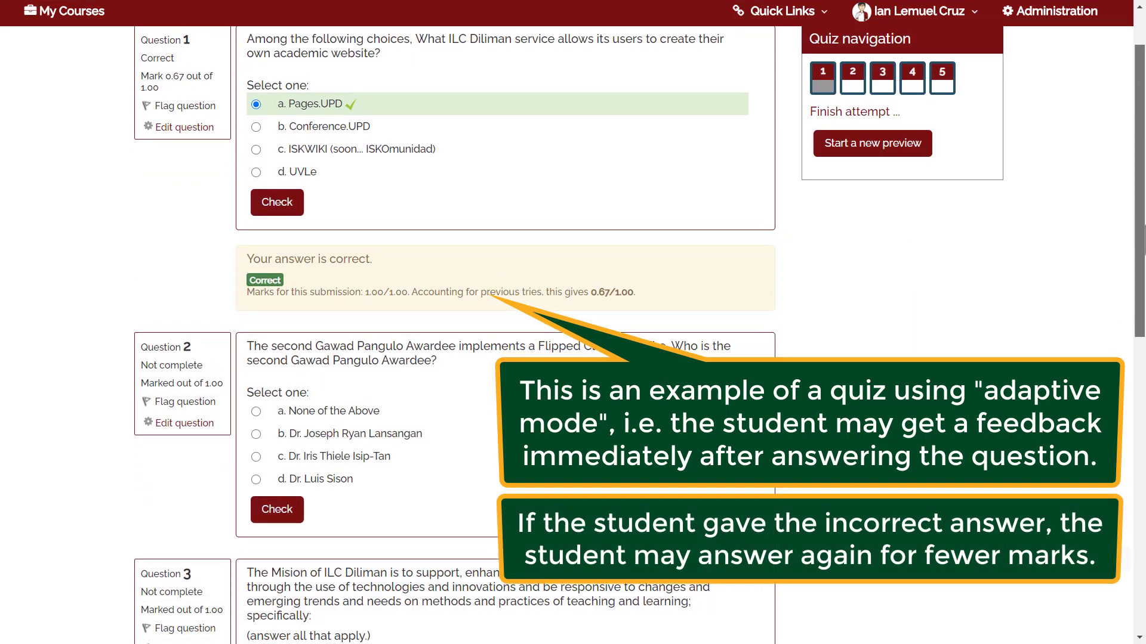
scroll(505, 334, "down", 3)
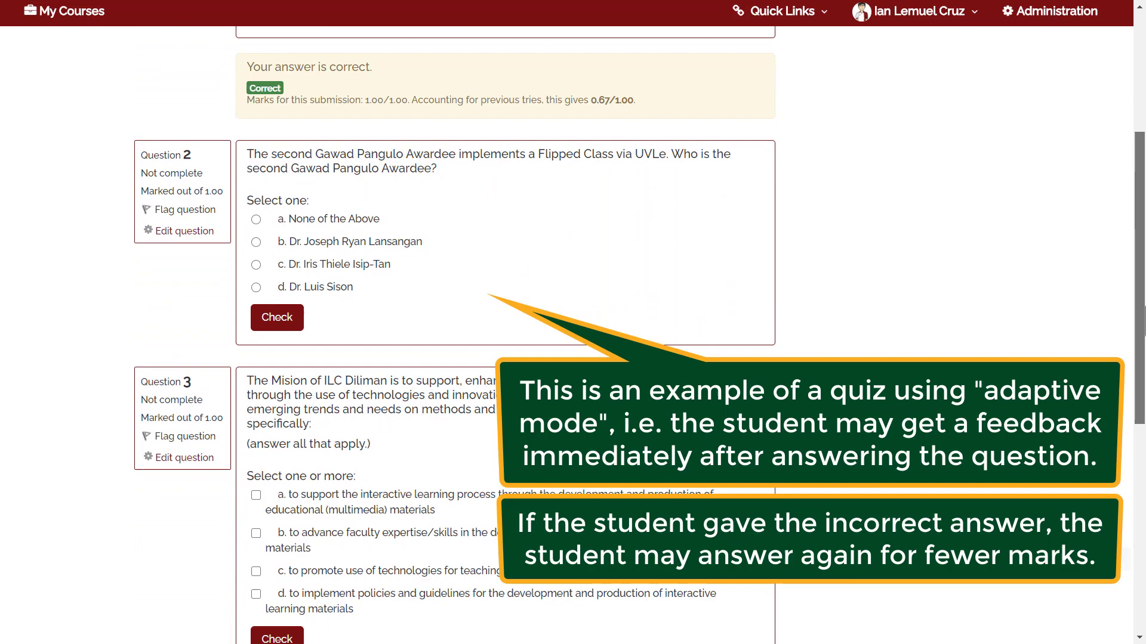
scroll(505, 334, "down", 1)
left_click(256, 231)
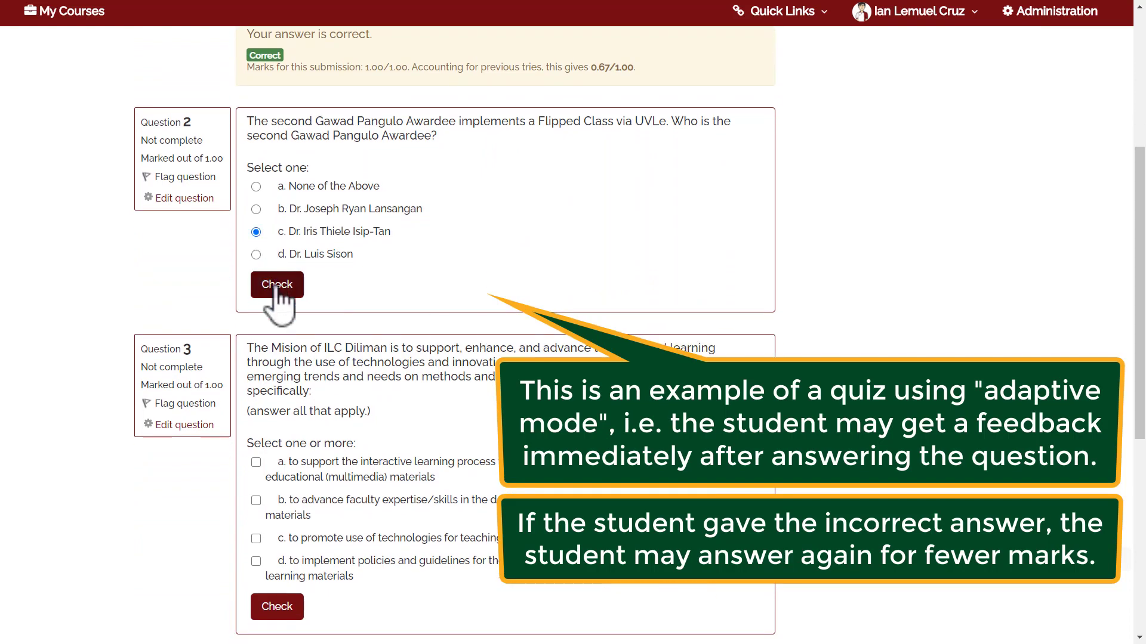
left_click(276, 289)
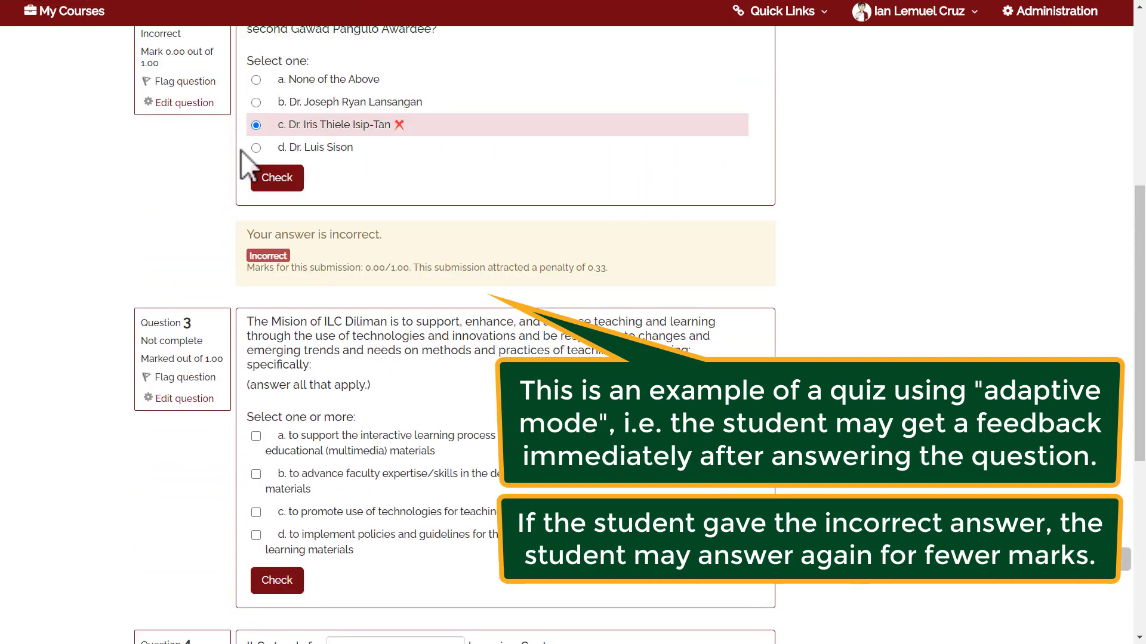
left_click(256, 148)
left_click(276, 179)
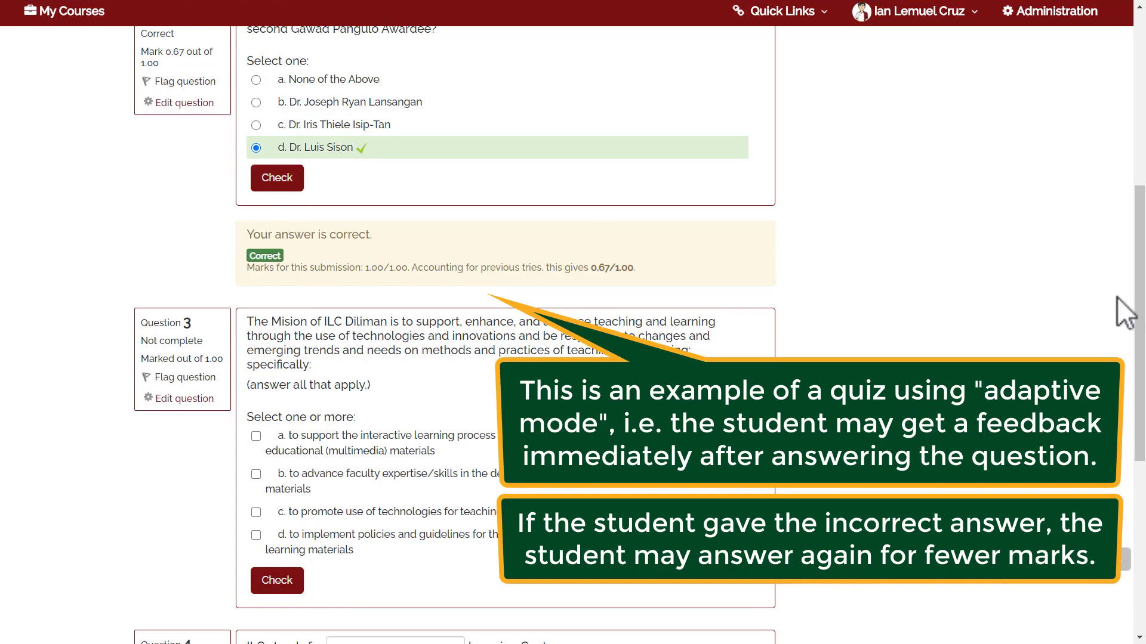
Step: Tick options a and c on Question 3
scroll(1125, 307, "down", 2)
scroll(1126, 307, "down", 2)
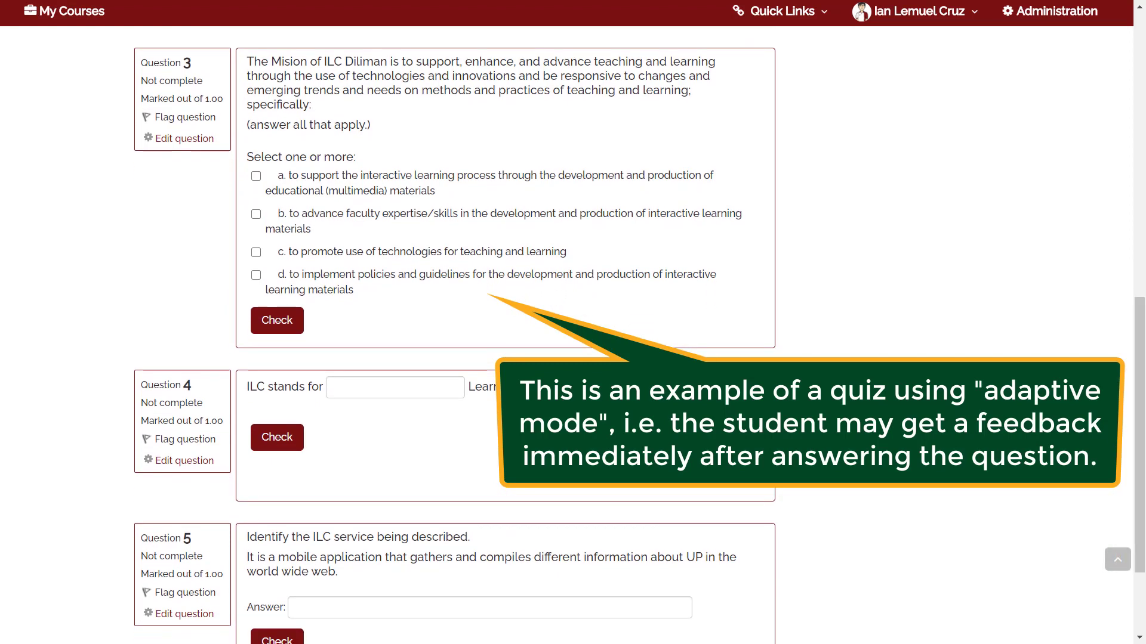
left_click(256, 175)
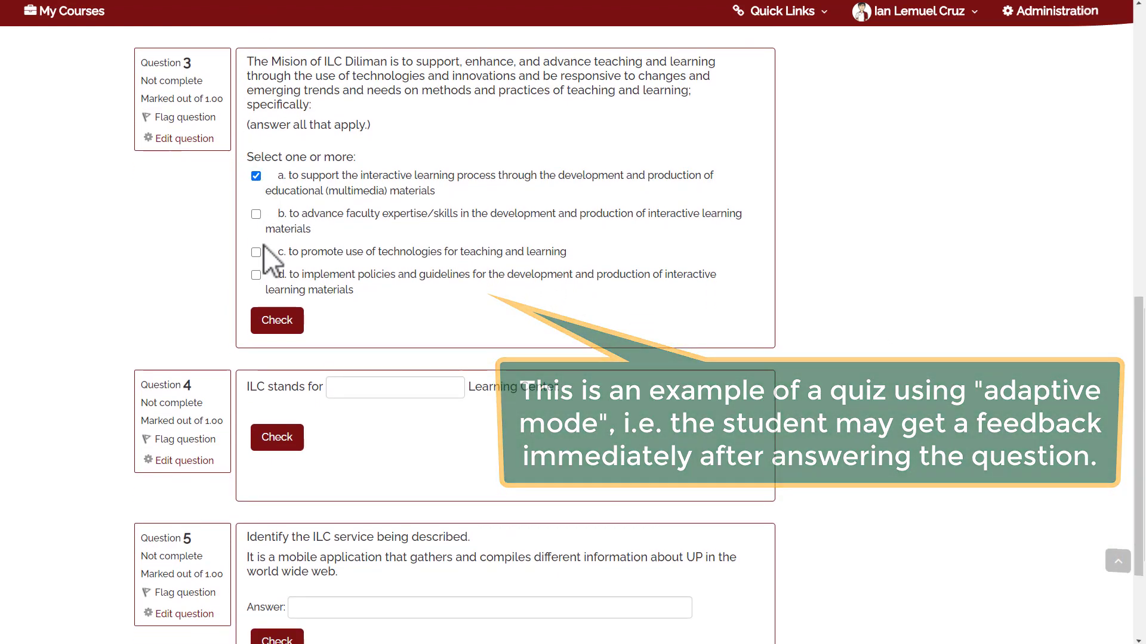
left_click(256, 252)
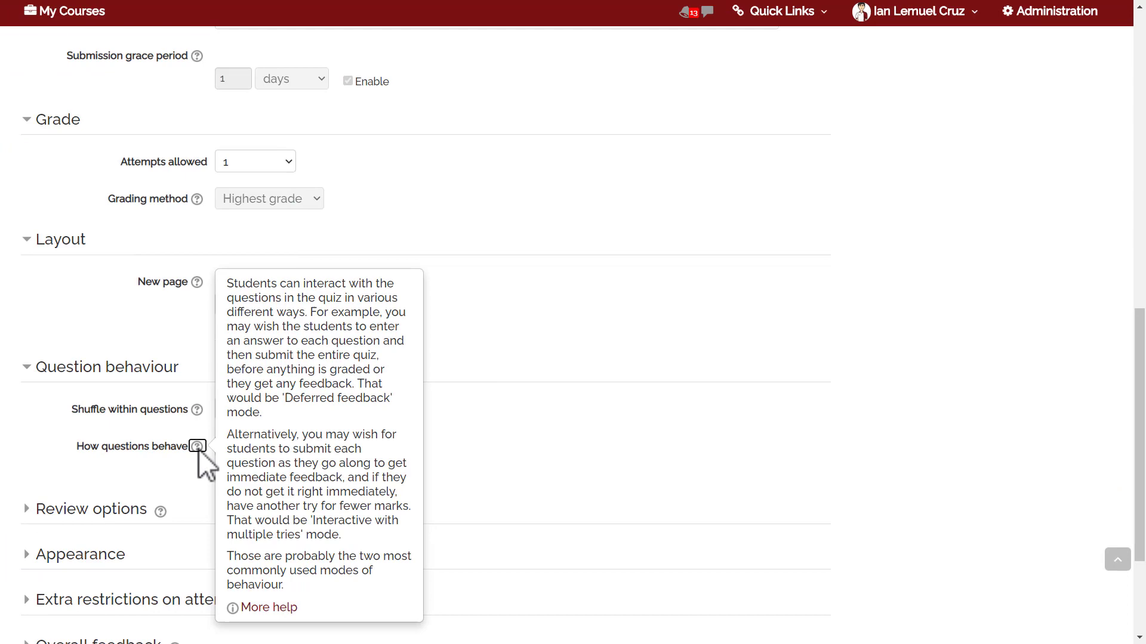
Step: Close the How questions behave help, leaving Deferred feedback selected
left_click(197, 474)
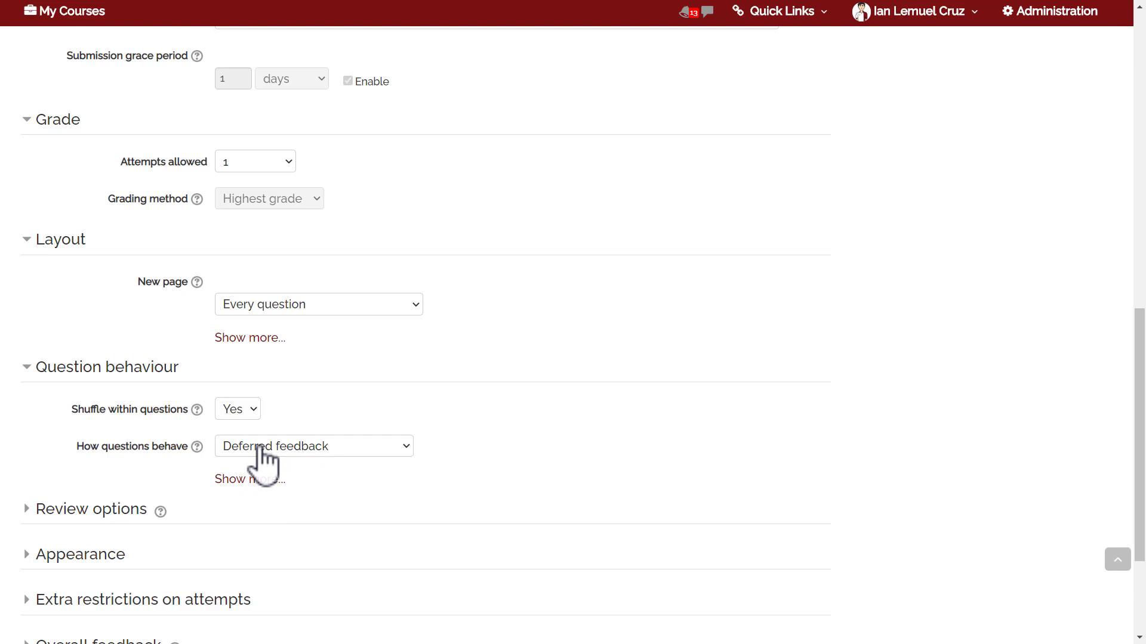
Step: Expand Review options to see which items students may view after the attempt, while open and after closing
left_click(117, 512)
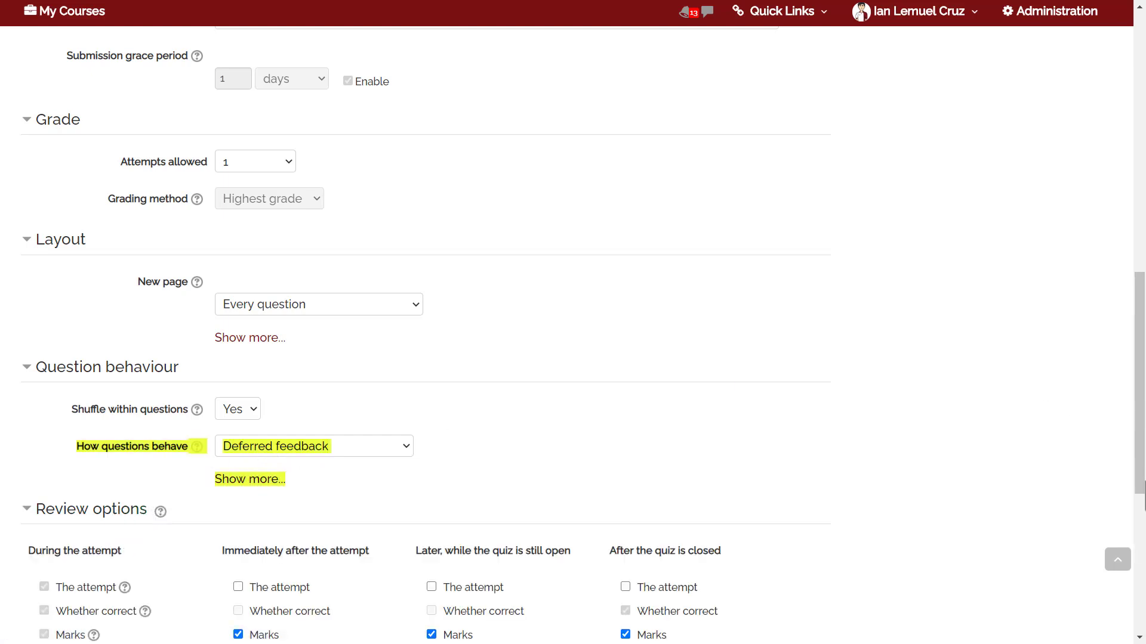
scroll(738, 322, "down", 5)
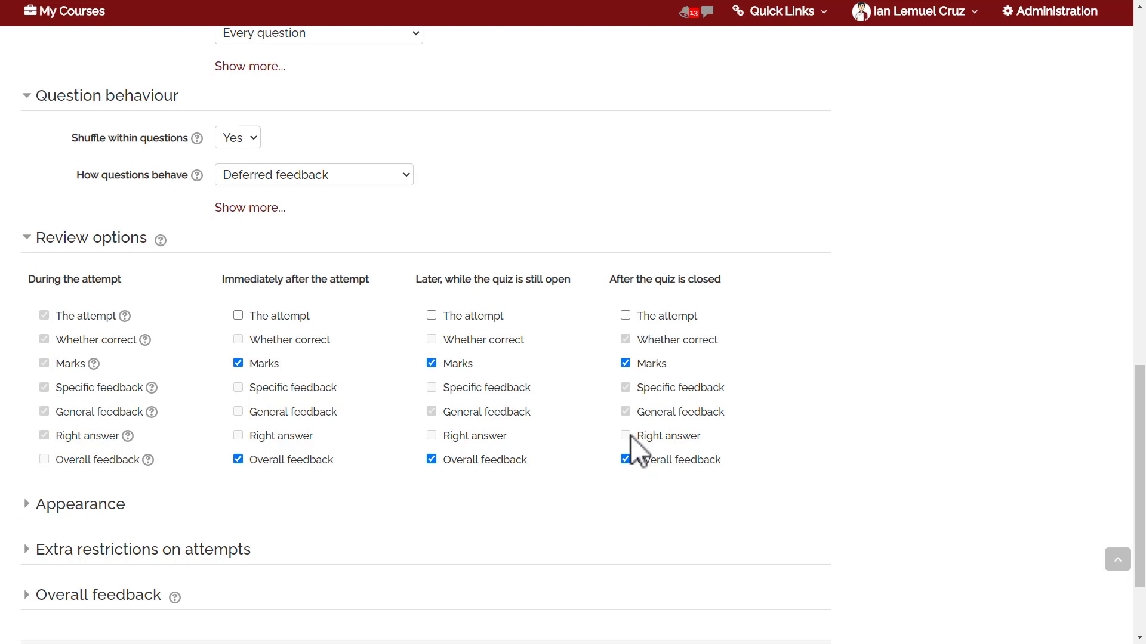
left_click(625, 316)
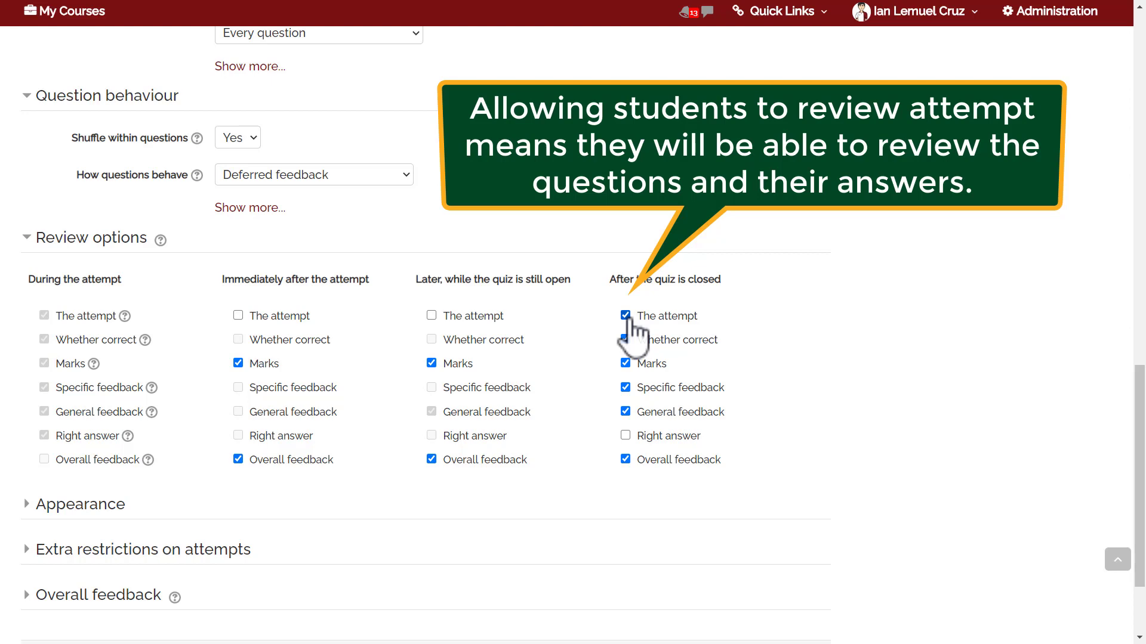
left_click(625, 435)
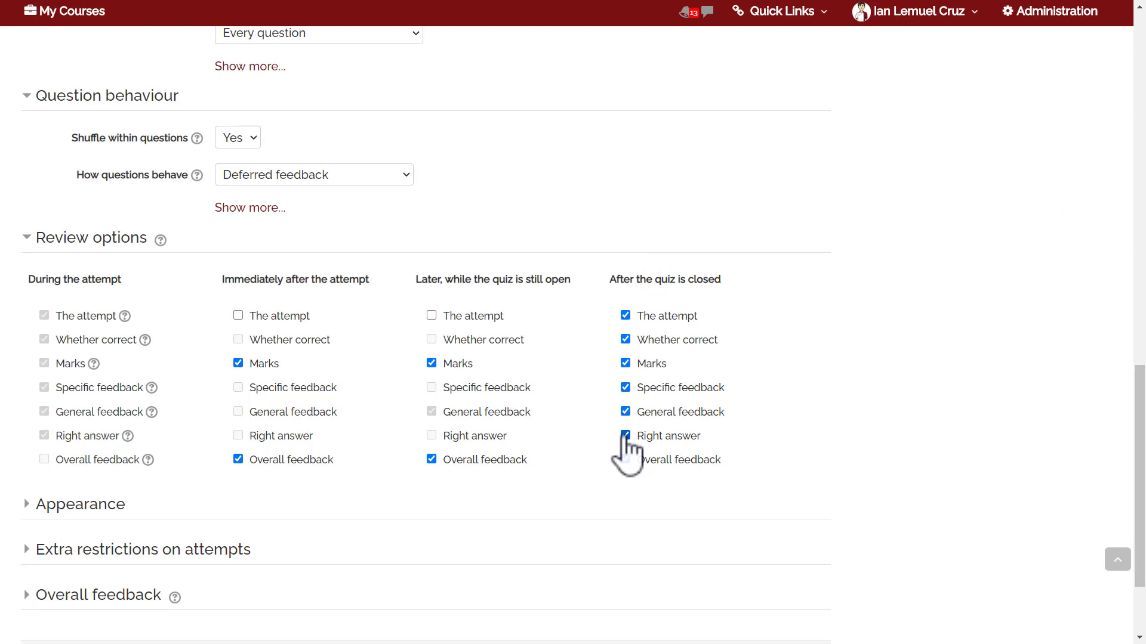
left_click(624, 315)
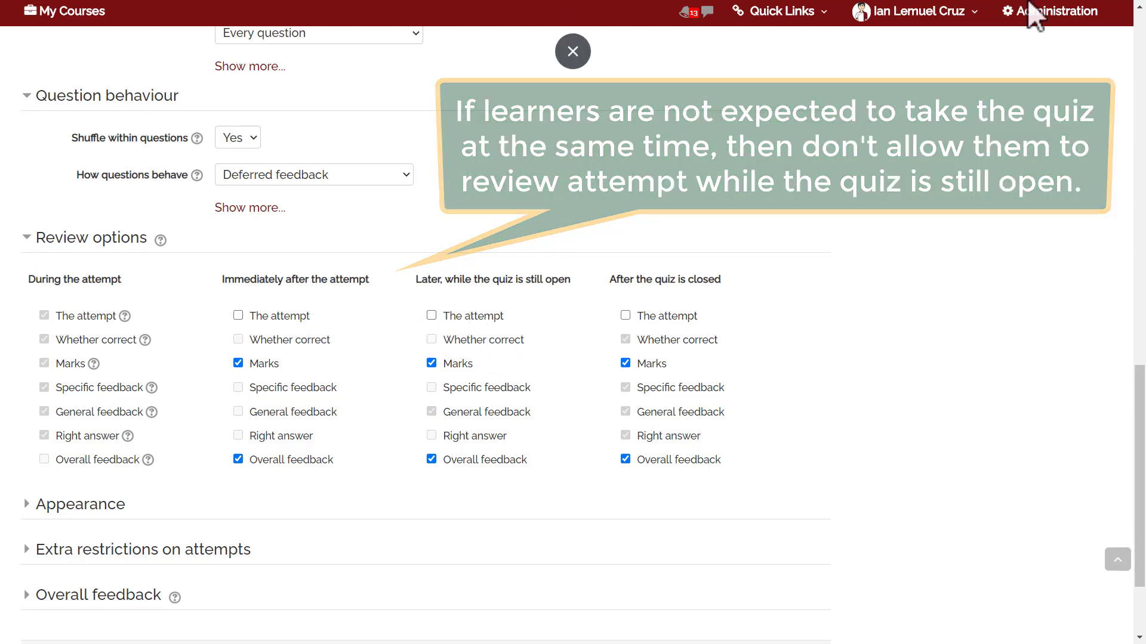
Step: Expand Appearance and keep Show the user's picture set to Large image
scroll(1143, 486, "down", 3)
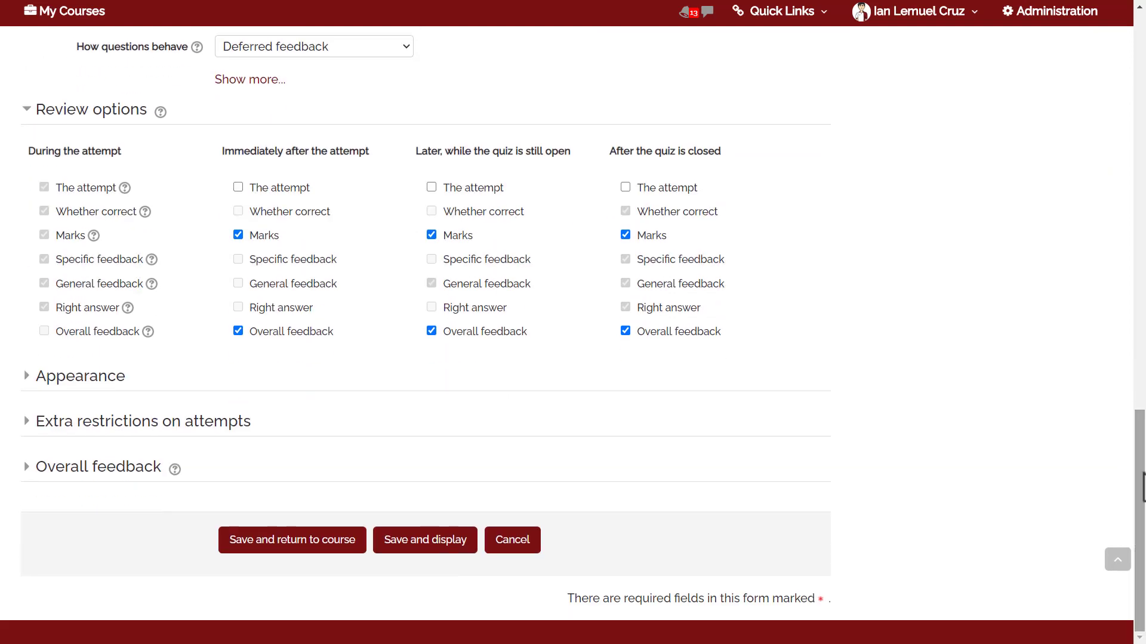
left_click(63, 377)
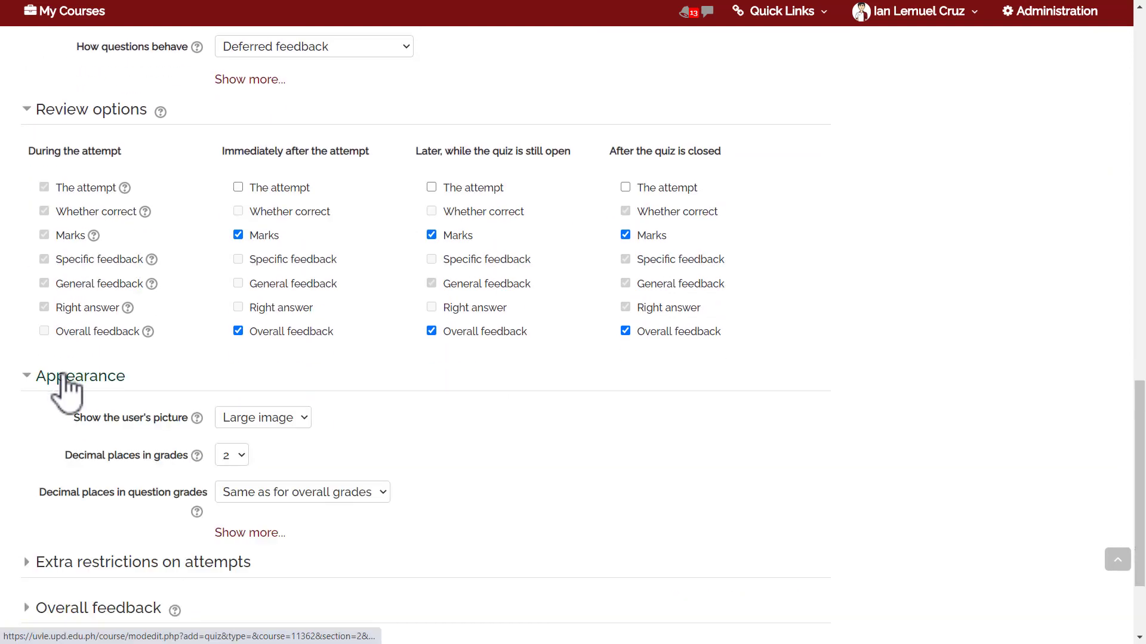
left_click(252, 417)
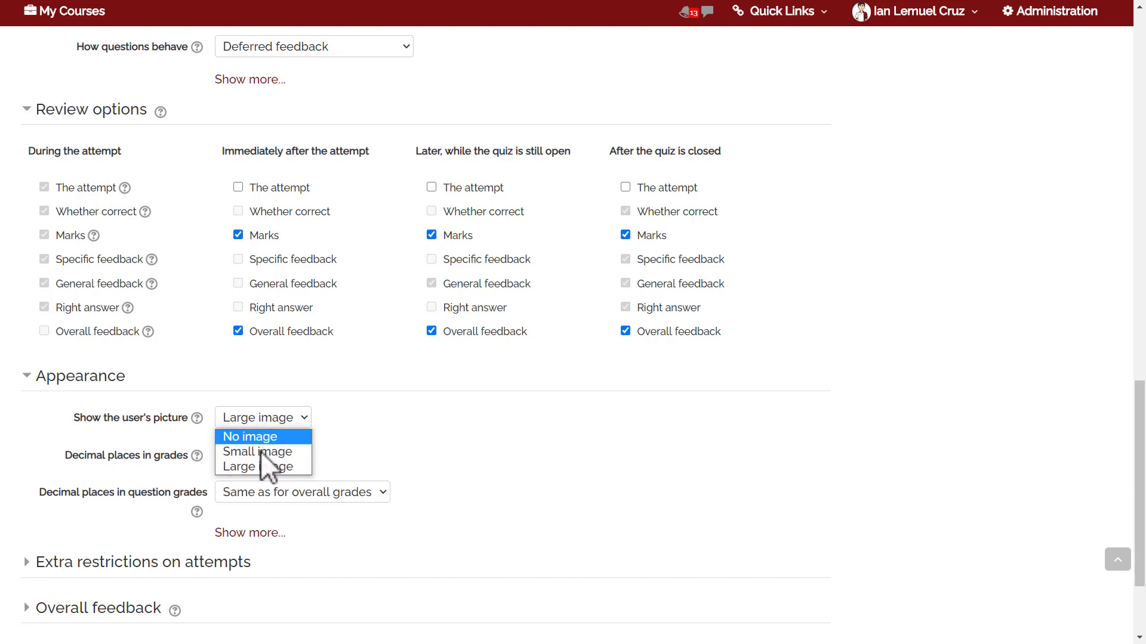
left_click(256, 467)
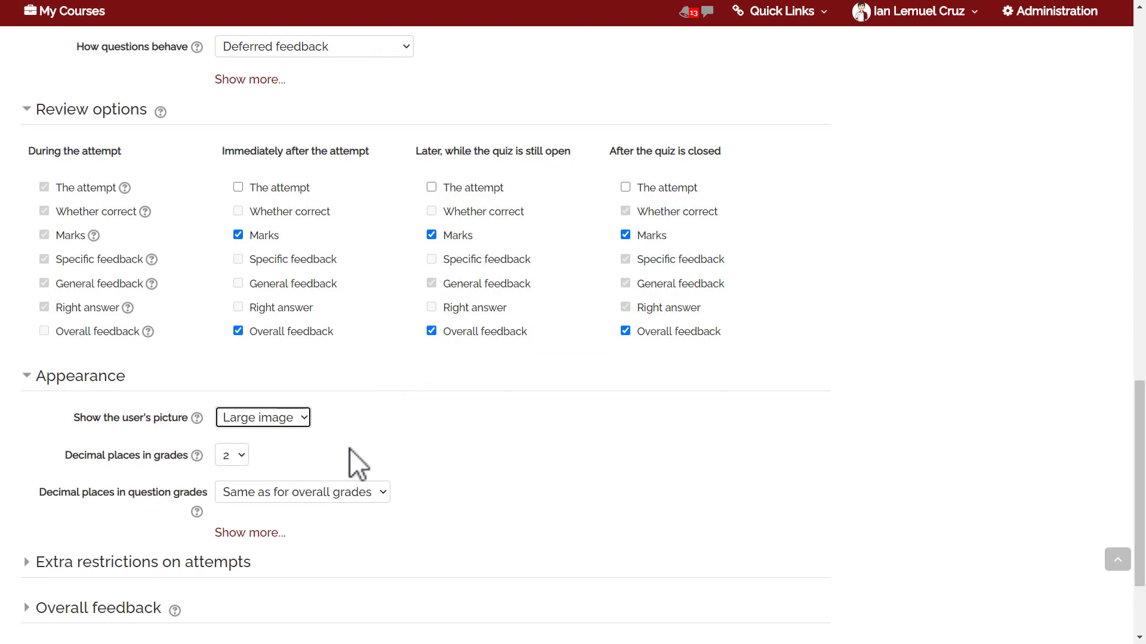
scroll(349, 448, "down", 3)
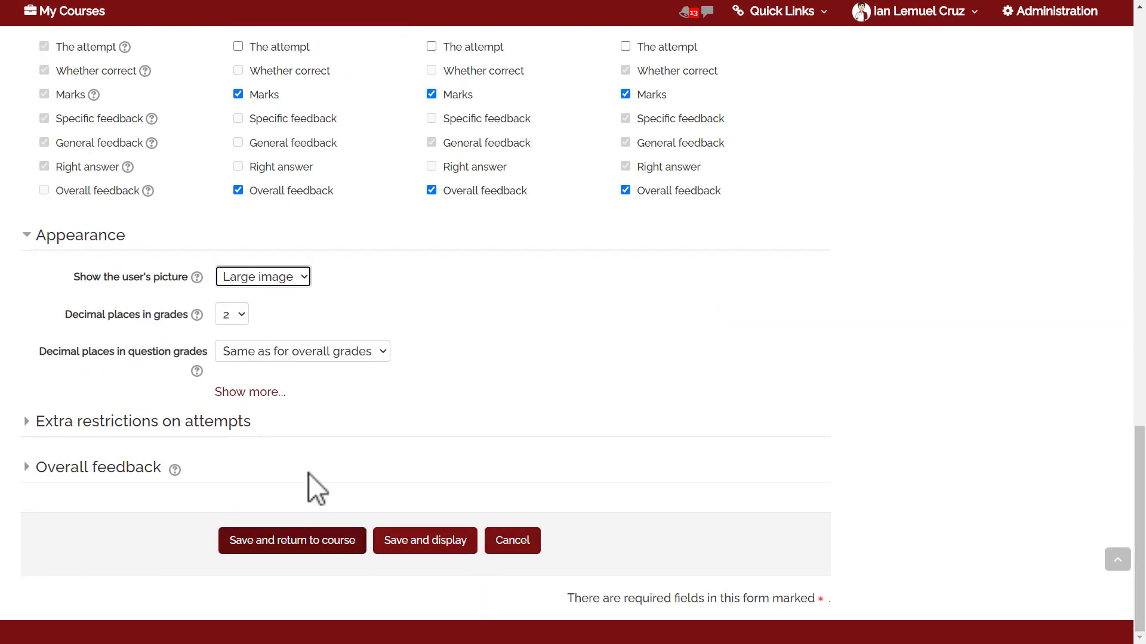
Step: Expand Extra restrictions on attempts and select the Require network address field
left_click(216, 421)
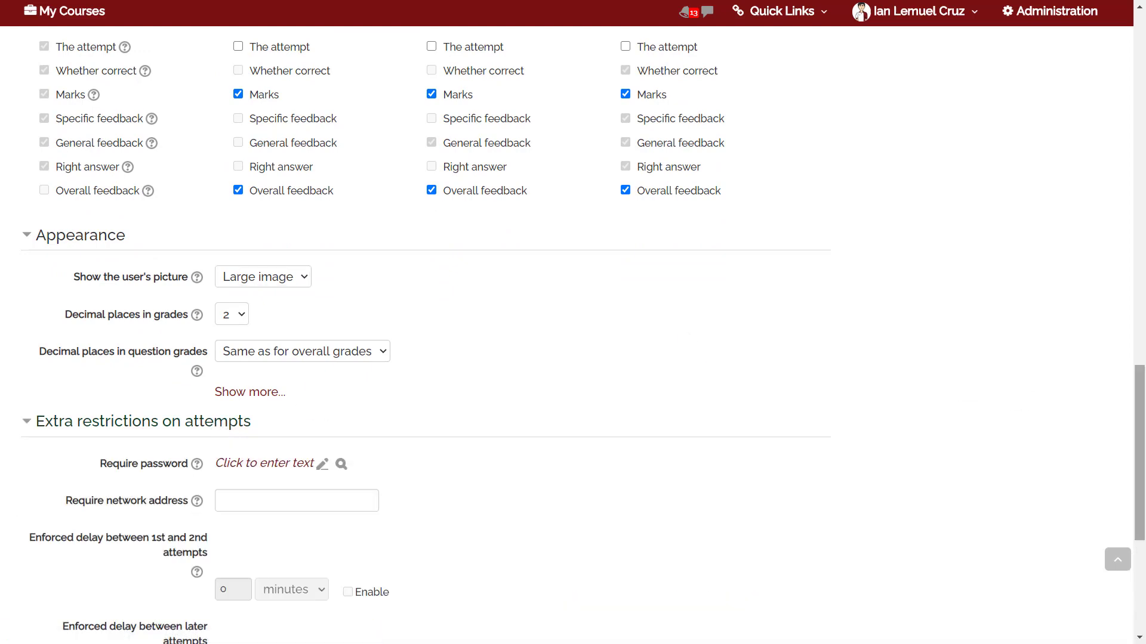
scroll(402, 266, "down", 5)
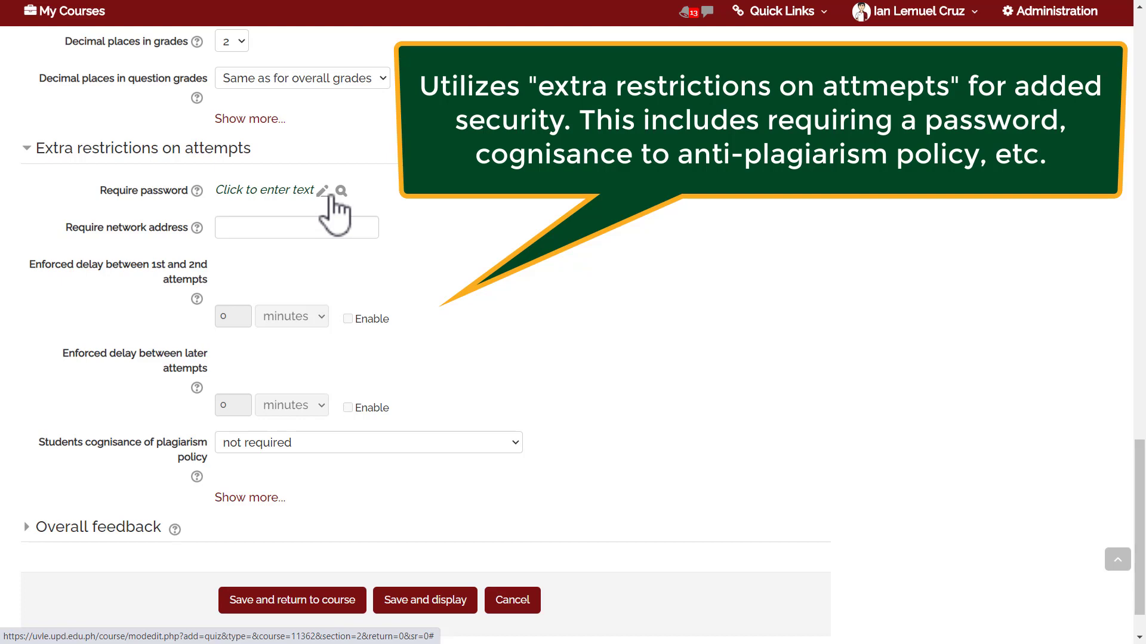
left_click(326, 228)
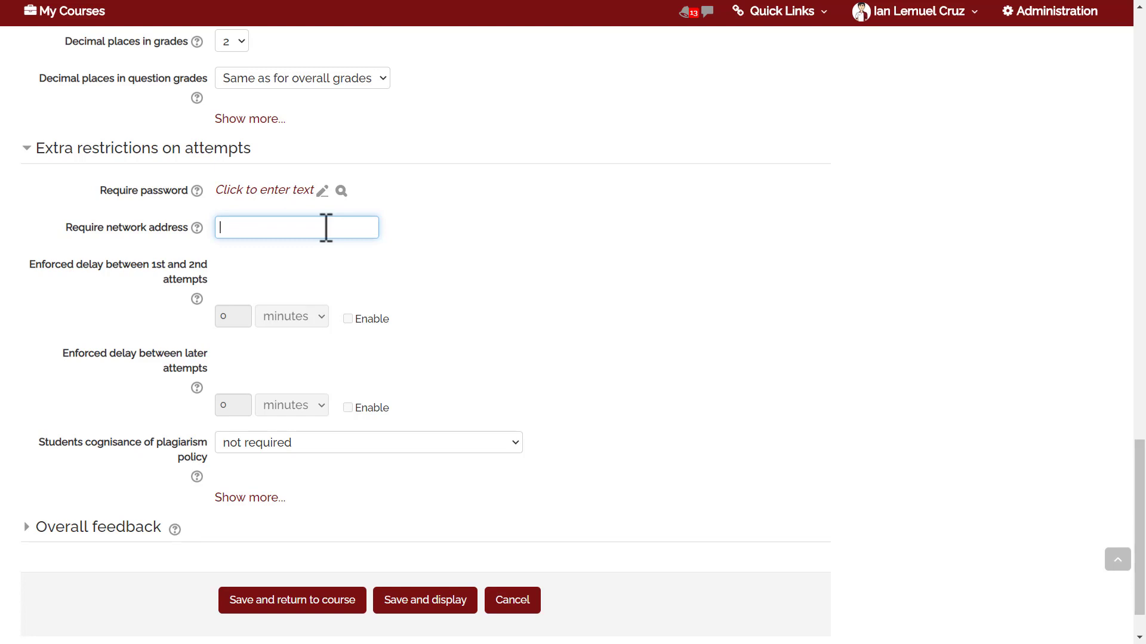
Step: Set plagiarism policy cognisance to 'must be acknowledged before starting an attempt'
left_click(323, 445)
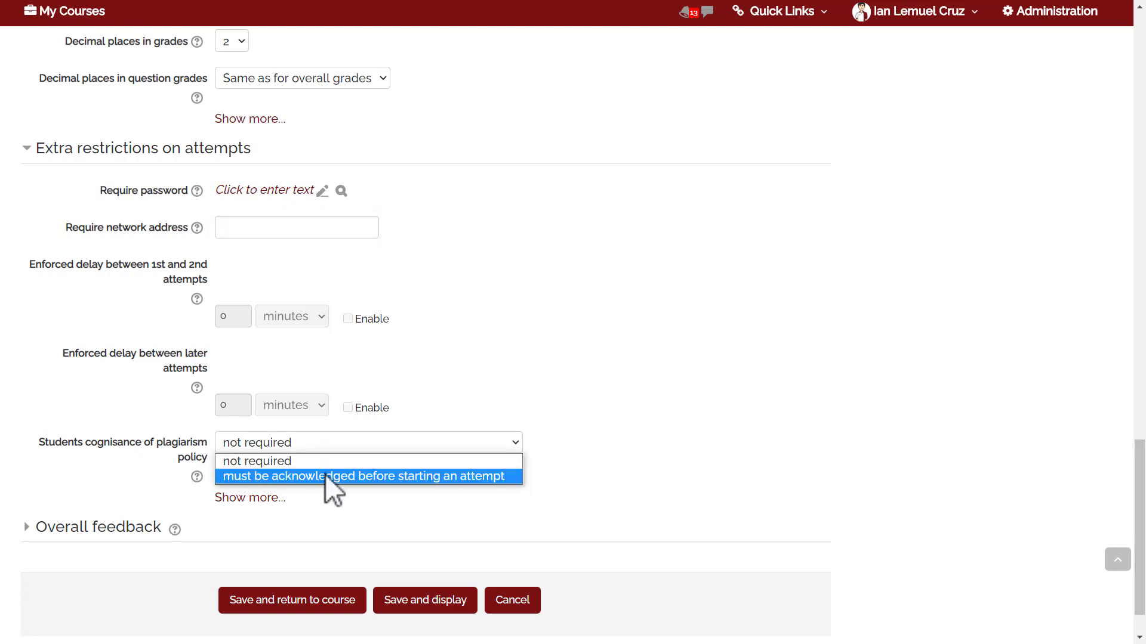
left_click(327, 477)
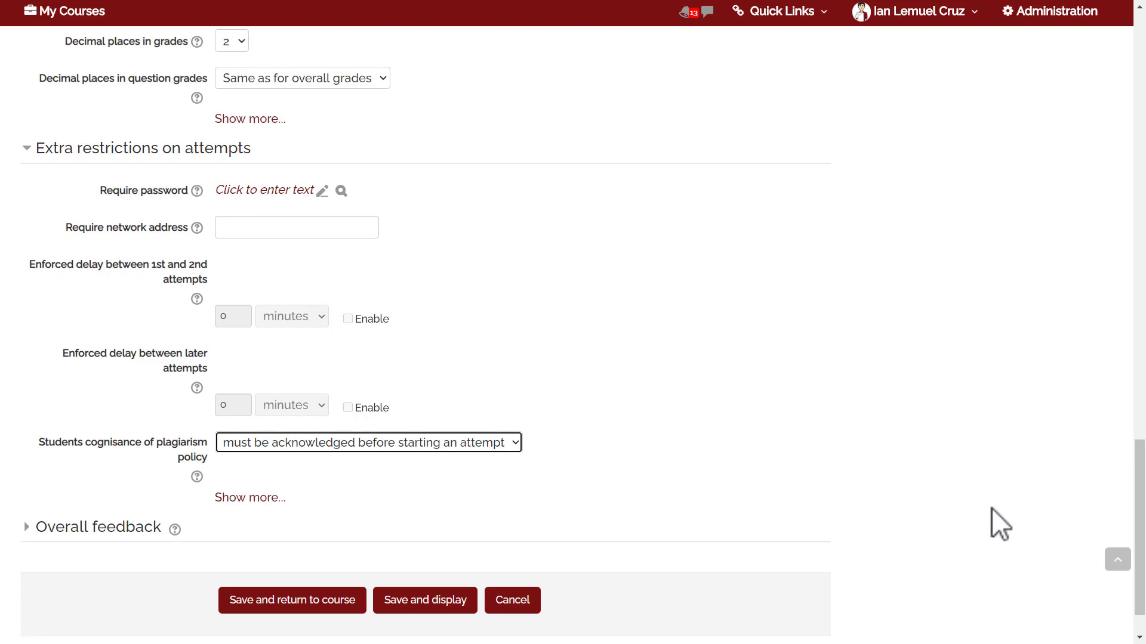
scroll(1000, 524, "down", 1)
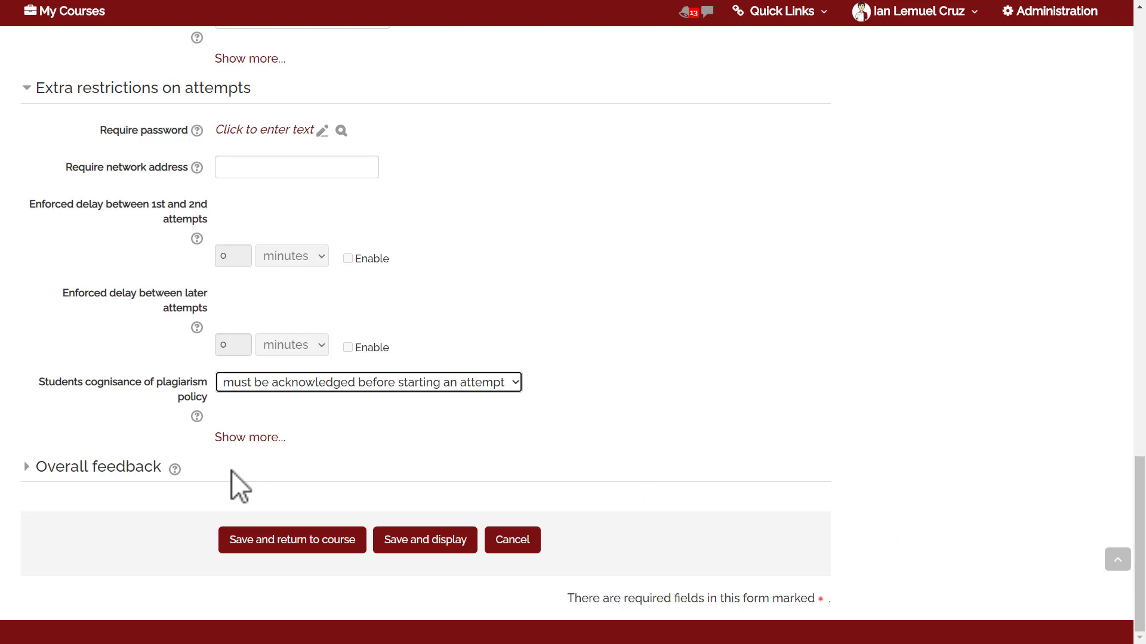
Step: Show more attempt restrictions and list the Browser security choices
left_click(238, 439)
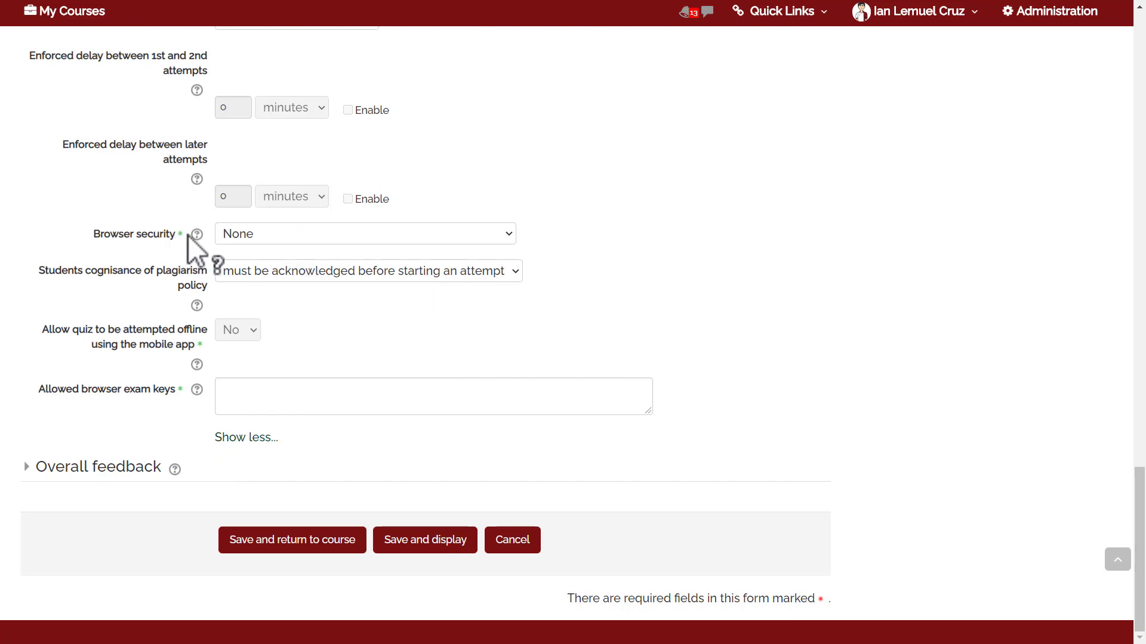
left_click(251, 228)
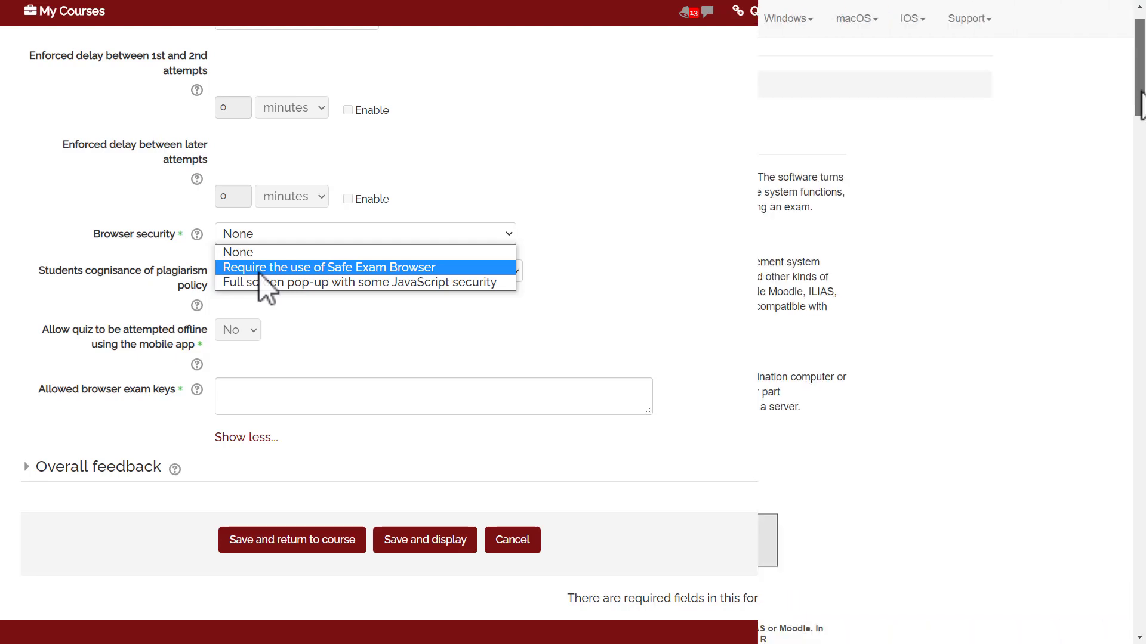
Step: Scroll through the Safe Exam Browser concept page on safeexambrowser.org
scroll(573, 334, "down", 1)
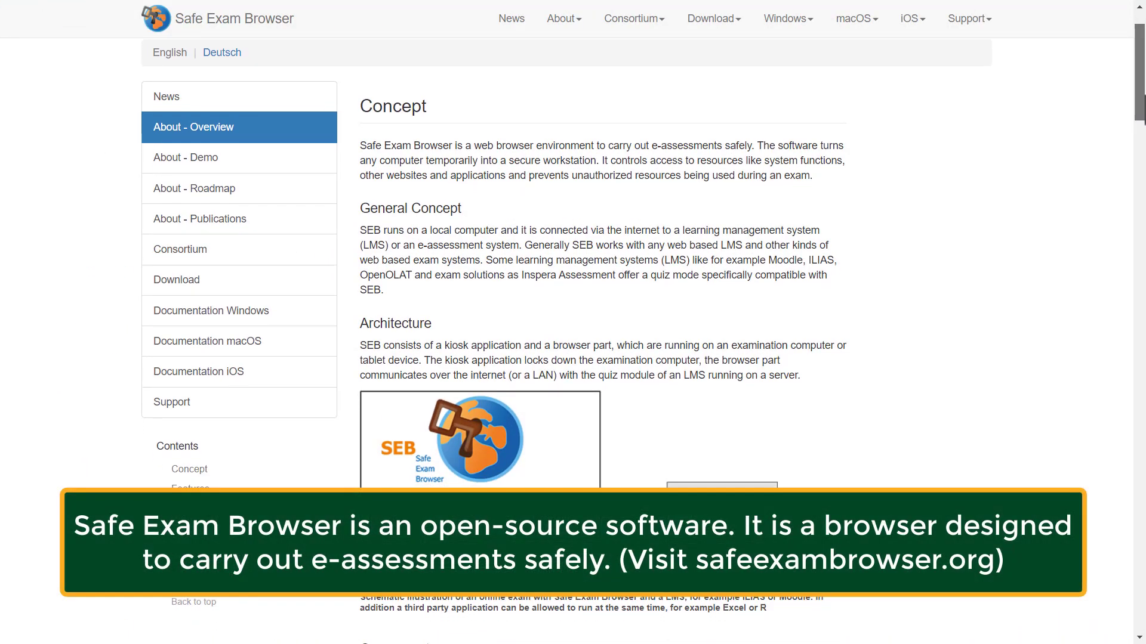
scroll(572, 334, "down", 1)
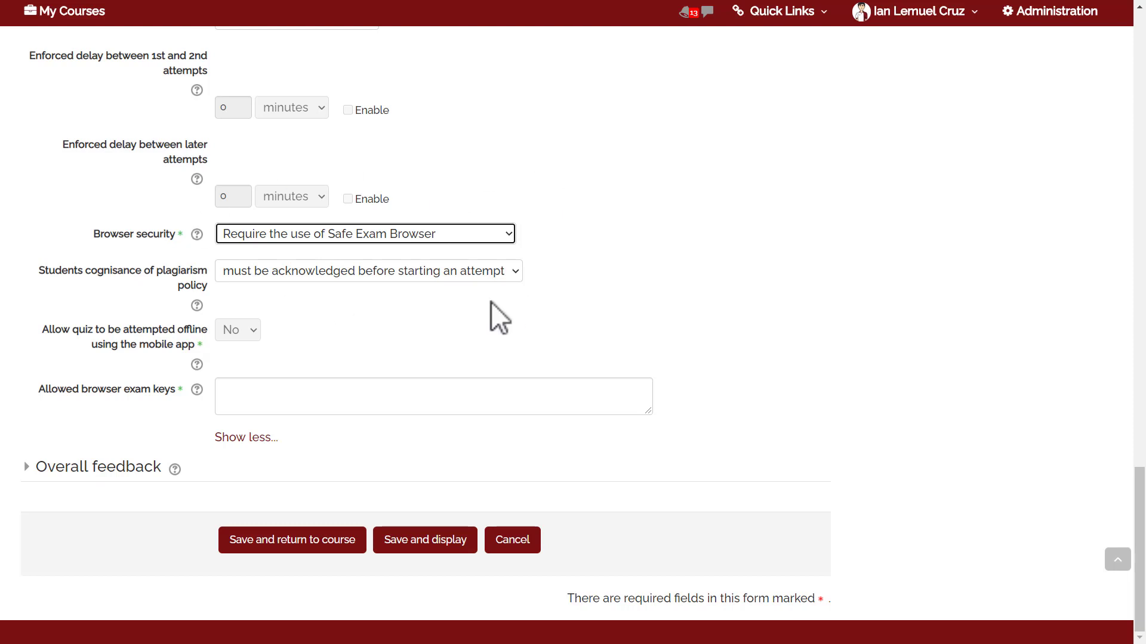
Step: Save the quiz and find Module 1 - Quiz 1 listed on the UVLe 101 course page
left_click(314, 544)
scroll(313, 545, "down", 3)
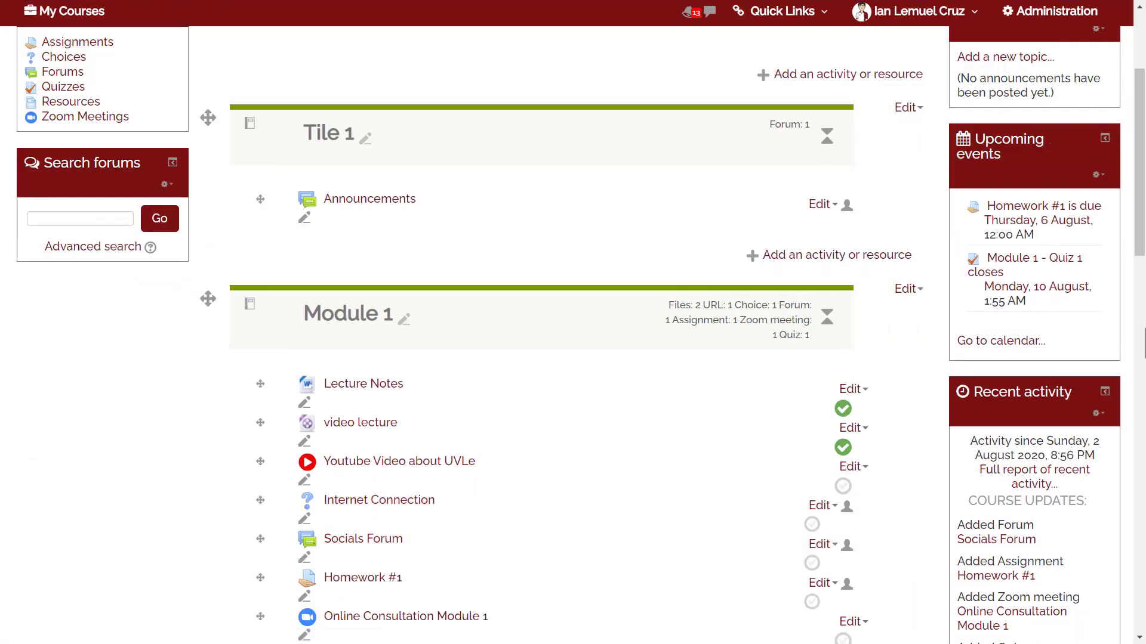
scroll(1061, 191, "up", 3)
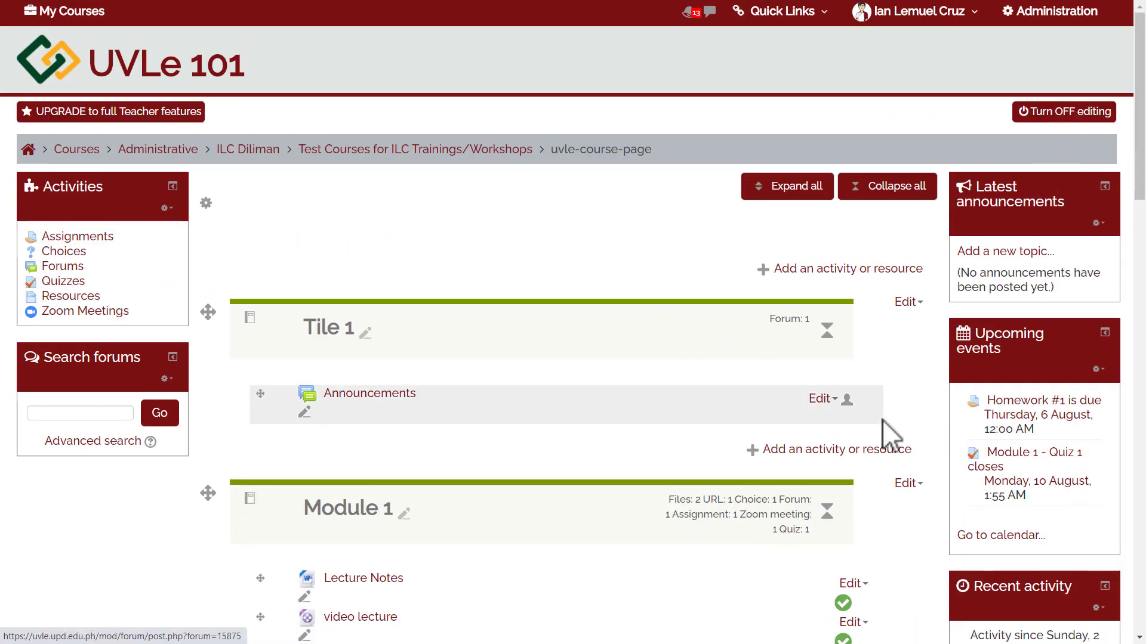